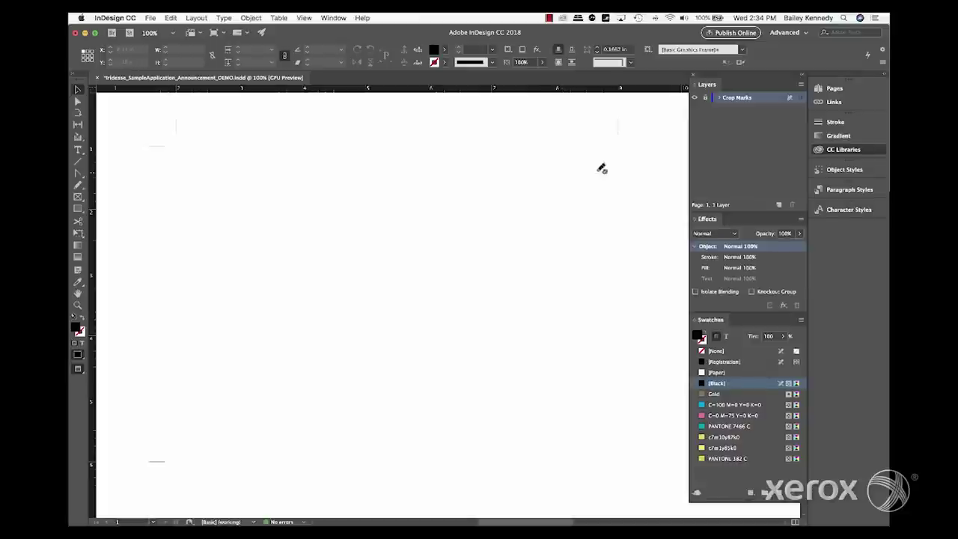
Step: Create three new layers and rename them White, CMYK and Gold, with Gold at the top
{"action": "left_click", "coordinate": [779, 205]}
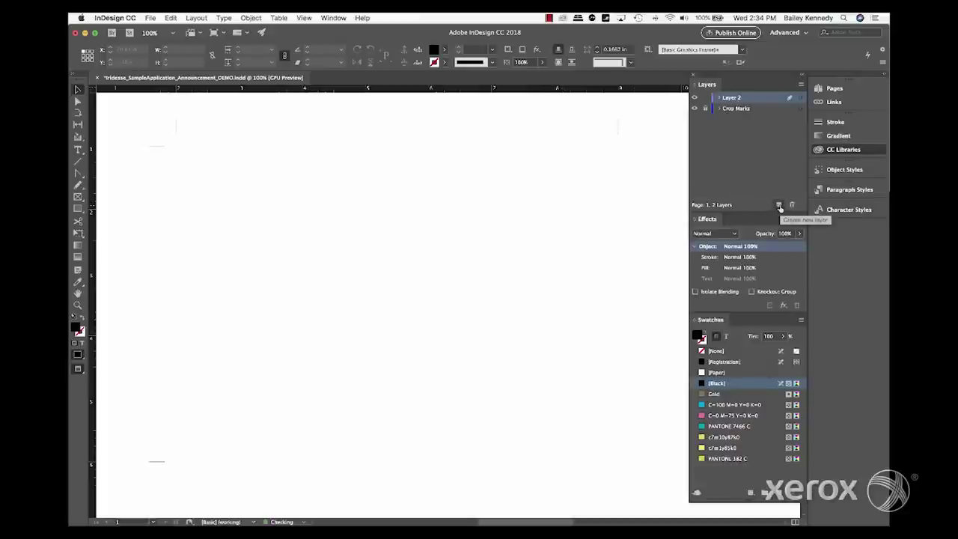
{"action": "double_click", "coordinate": [732, 98]}
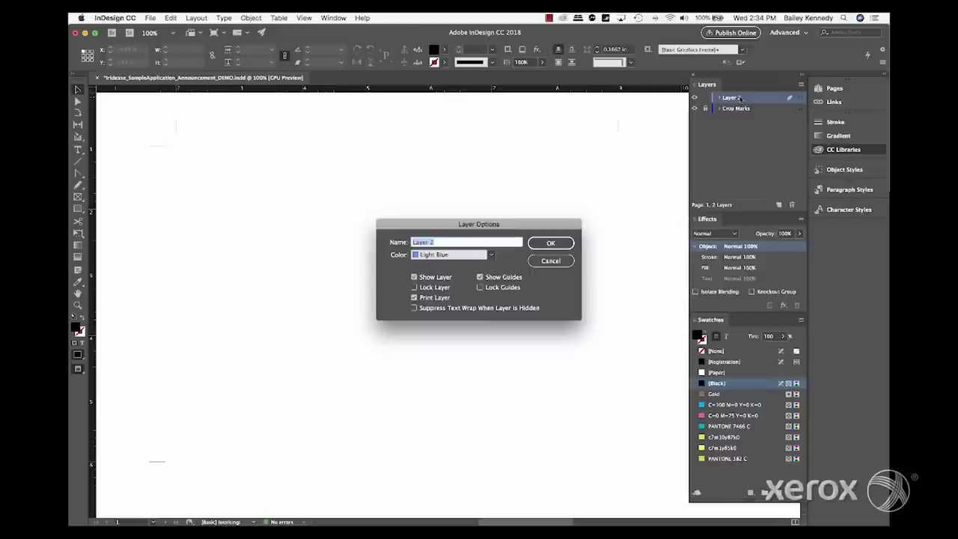
{"action": "type", "text": "White"}
{"action": "left_click", "coordinate": [552, 243]}
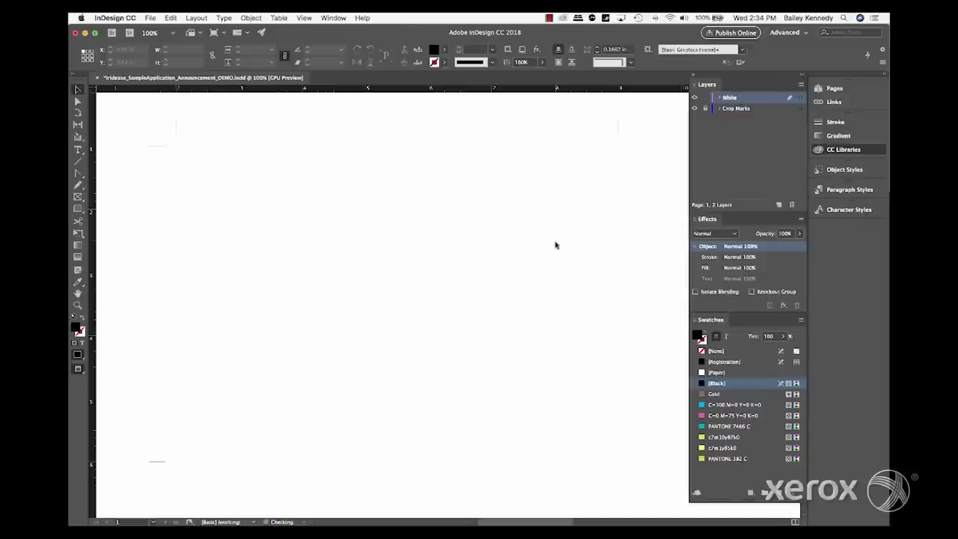
{"action": "left_click", "coordinate": [780, 204]}
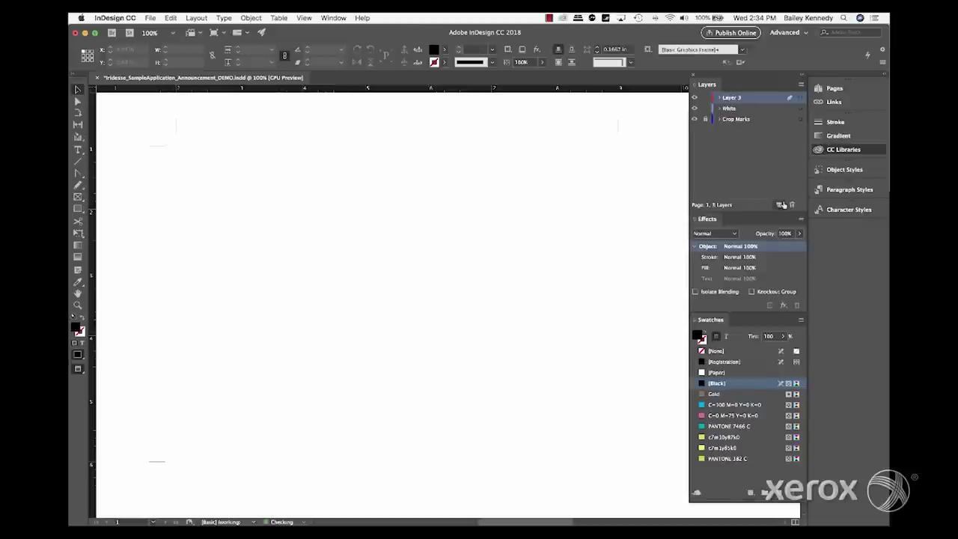
{"action": "double_click", "coordinate": [732, 99]}
{"action": "type", "text": "CMYK"}
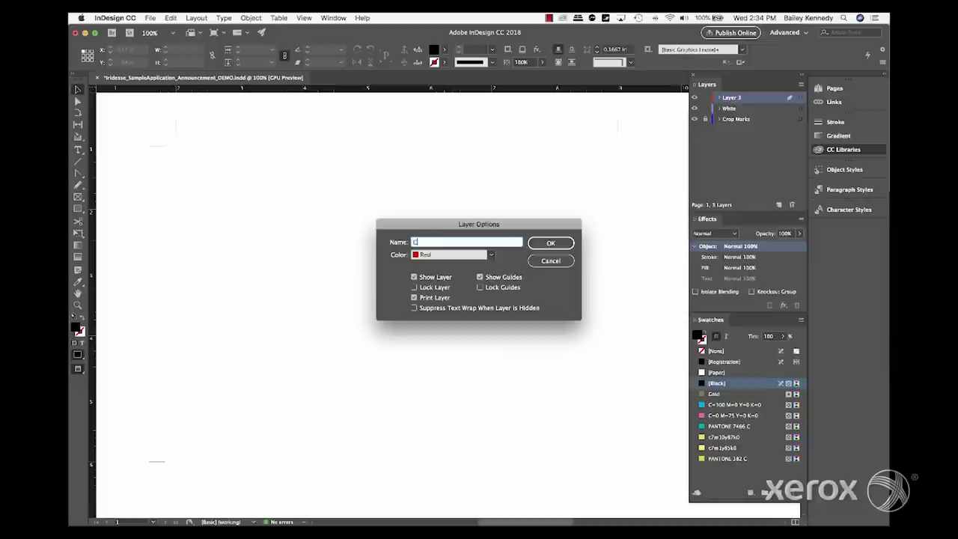
{"action": "left_click", "coordinate": [550, 244]}
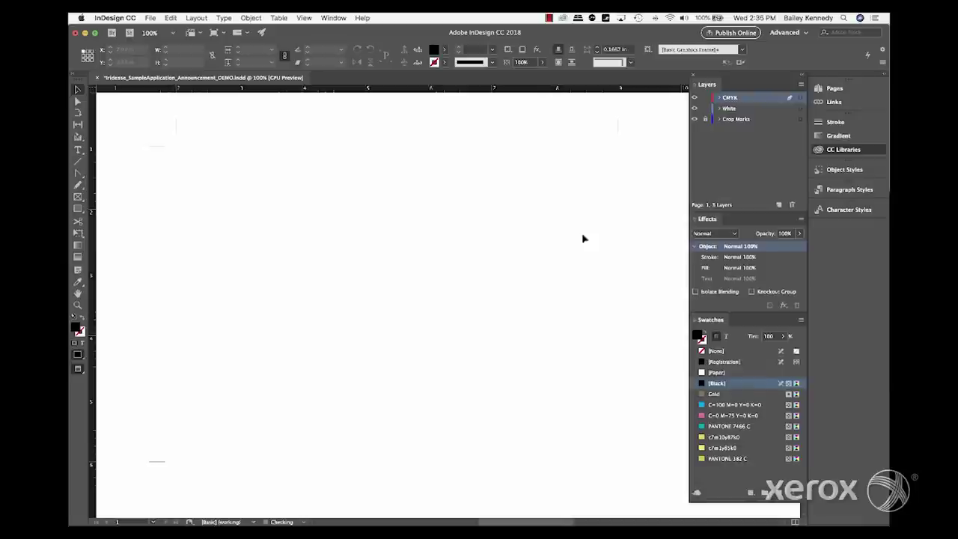
{"action": "left_click", "coordinate": [777, 206]}
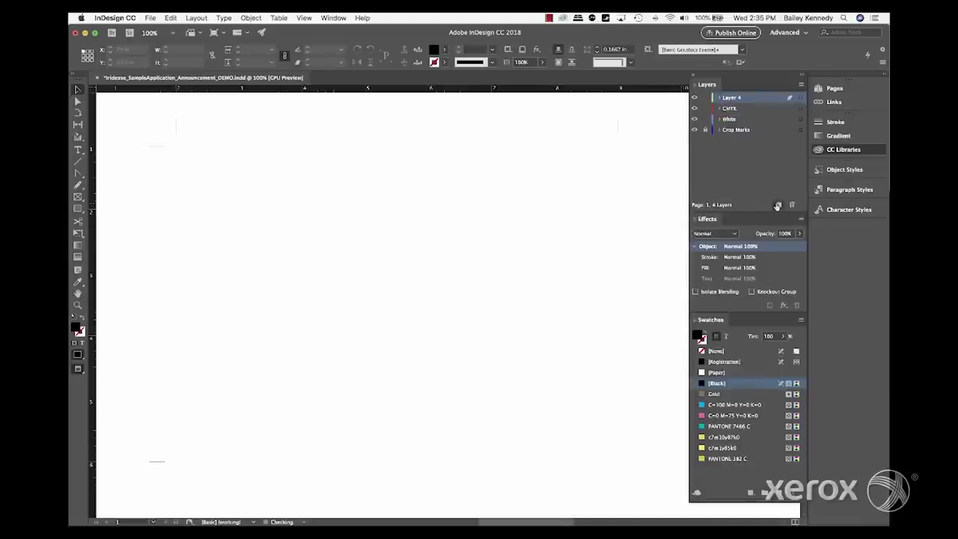
{"action": "double_click", "coordinate": [728, 96]}
{"action": "type", "text": "C"}
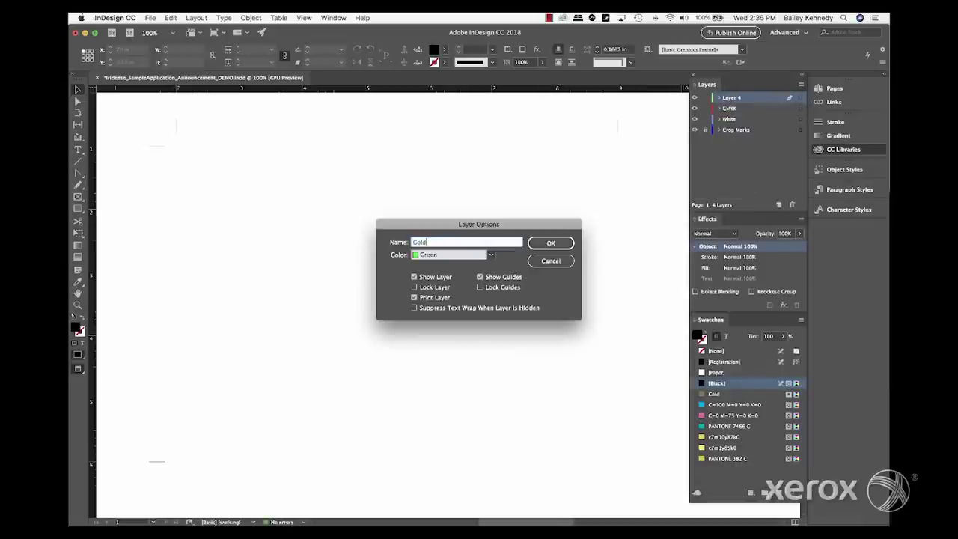
{"action": "left_click", "coordinate": [554, 246]}
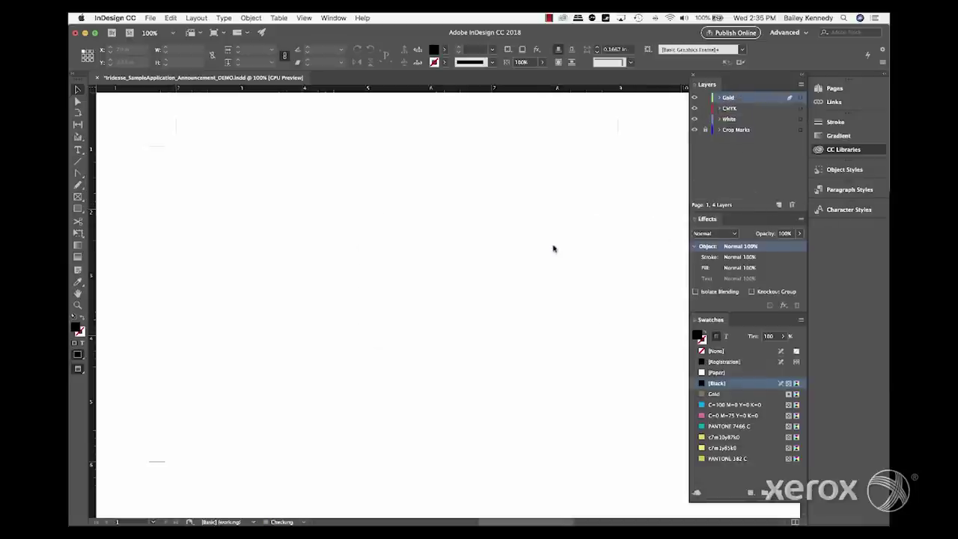
Step: Paste the announcement artwork in place on the CMYK layer and deselect it
{"action": "left_click", "coordinate": [761, 109]}
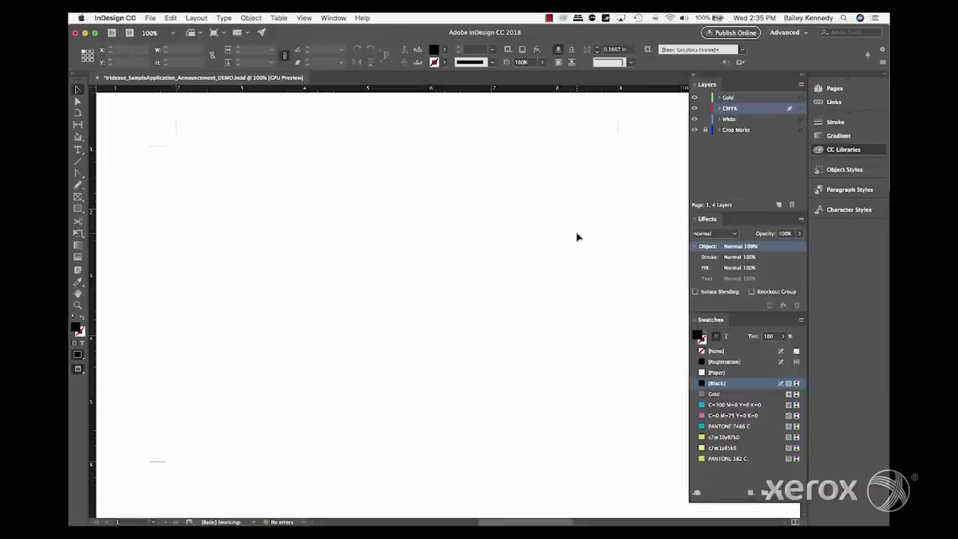
{"action": "key", "text": "super+alt+shift+v"}
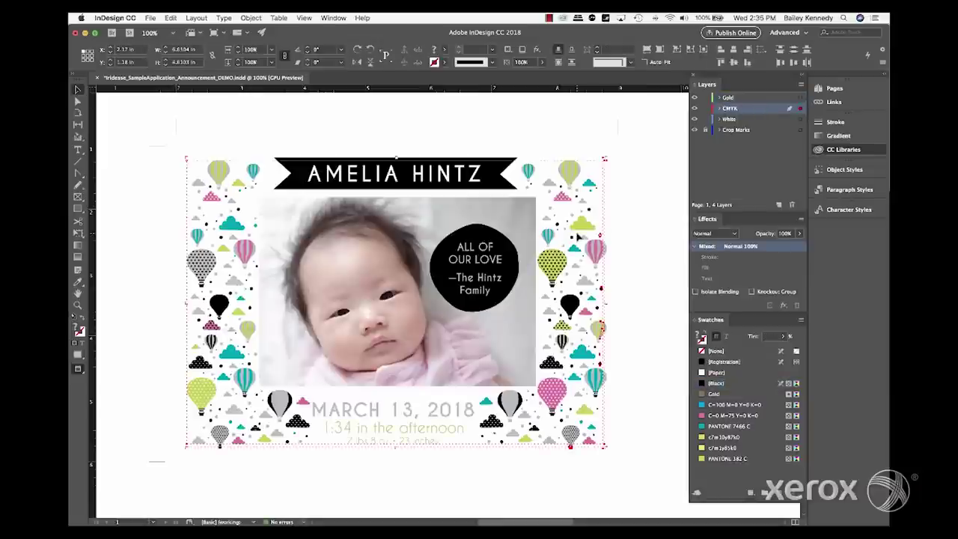
{"action": "left_click", "coordinate": [642, 290]}
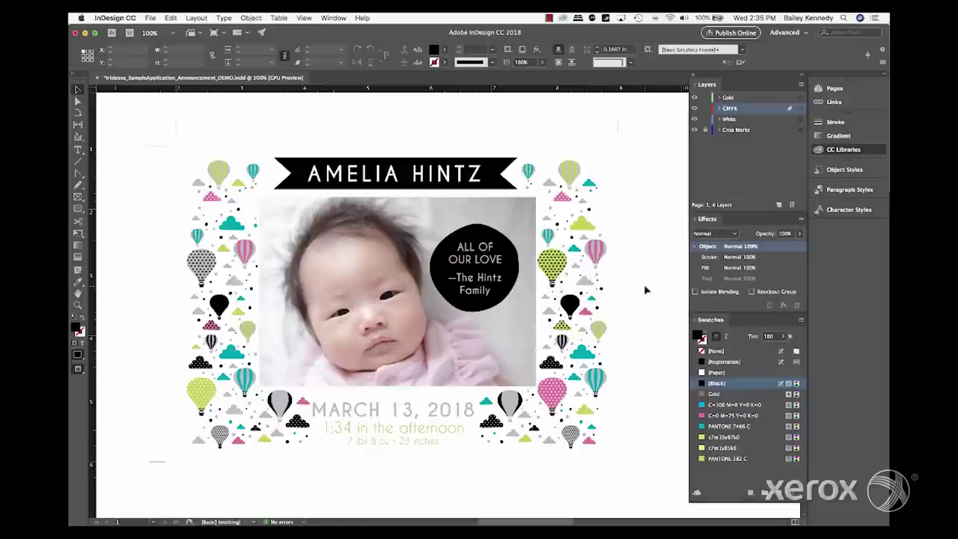
{"action": "left_click", "coordinate": [798, 320]}
Step: Create a spot swatch named White at Magenta 100, Black 0, and move it below Gold
{"action": "left_click", "coordinate": [748, 264]}
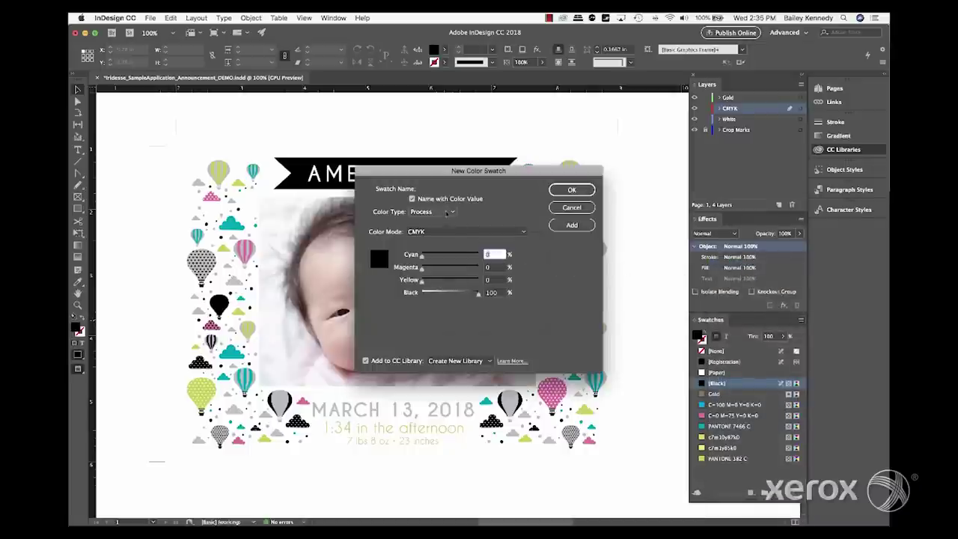
{"action": "left_click", "coordinate": [432, 212]}
{"action": "left_click", "coordinate": [425, 232]}
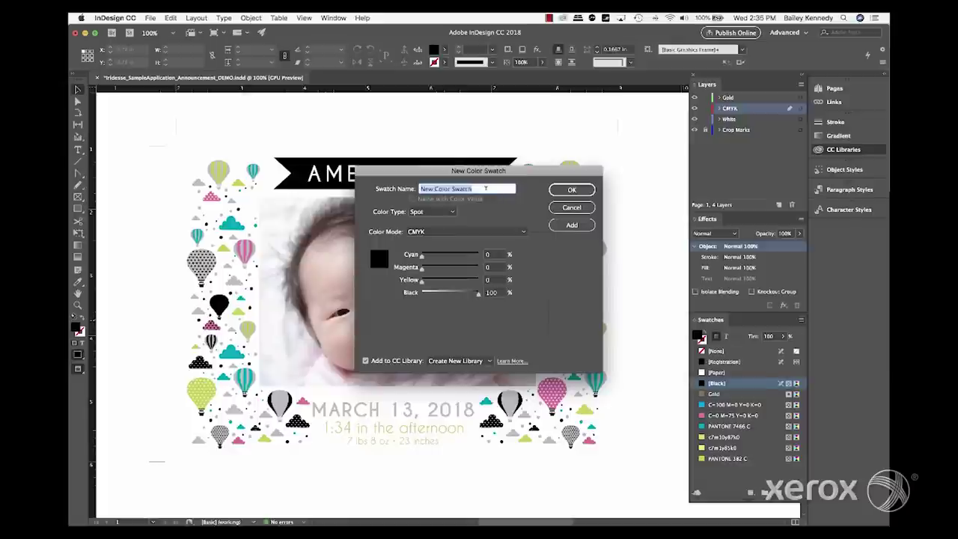
{"action": "type", "text": "White"}
{"action": "left_click_drag", "start_coordinate": [421, 270], "coordinate": [496, 276]}
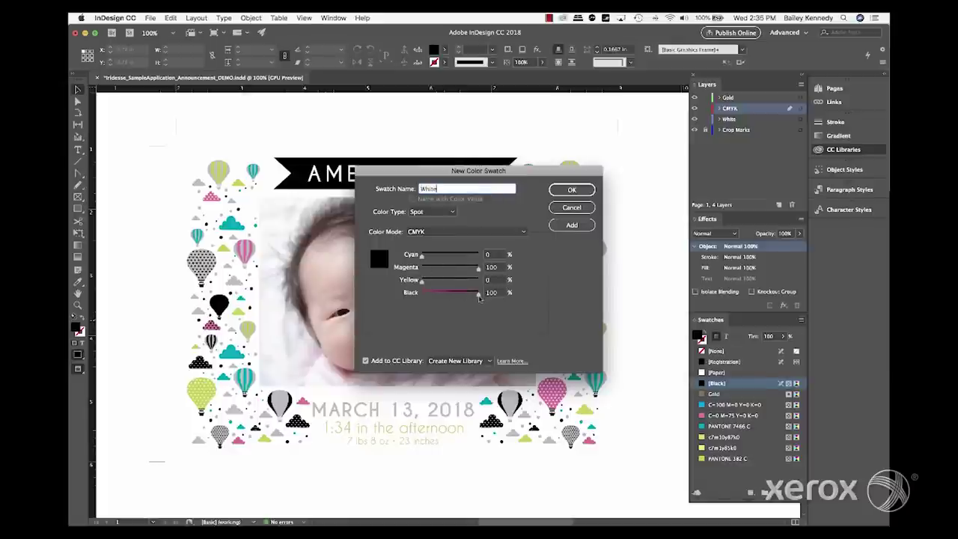
{"action": "left_click_drag", "start_coordinate": [479, 296], "coordinate": [406, 304]}
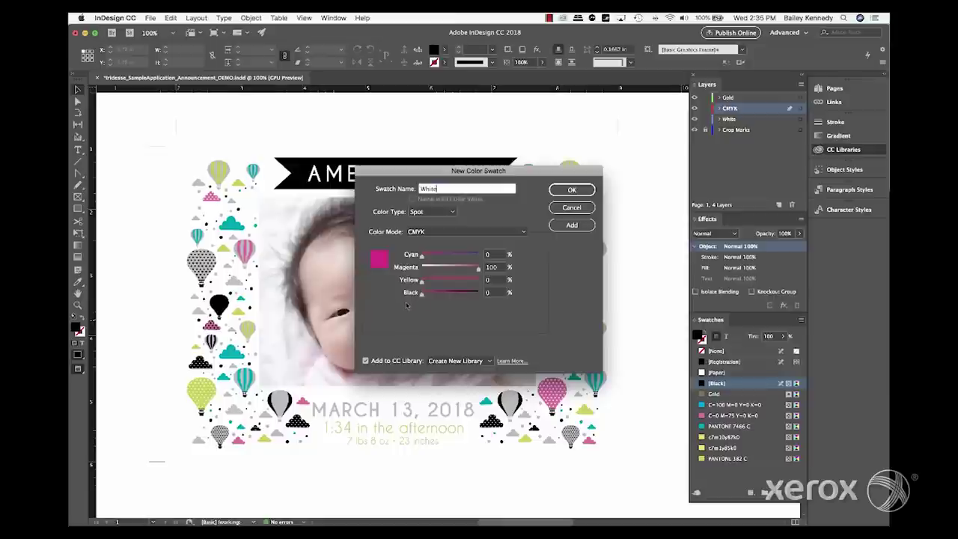
{"action": "left_click", "coordinate": [571, 190]}
{"action": "left_click_drag", "start_coordinate": [715, 469], "coordinate": [711, 404]}
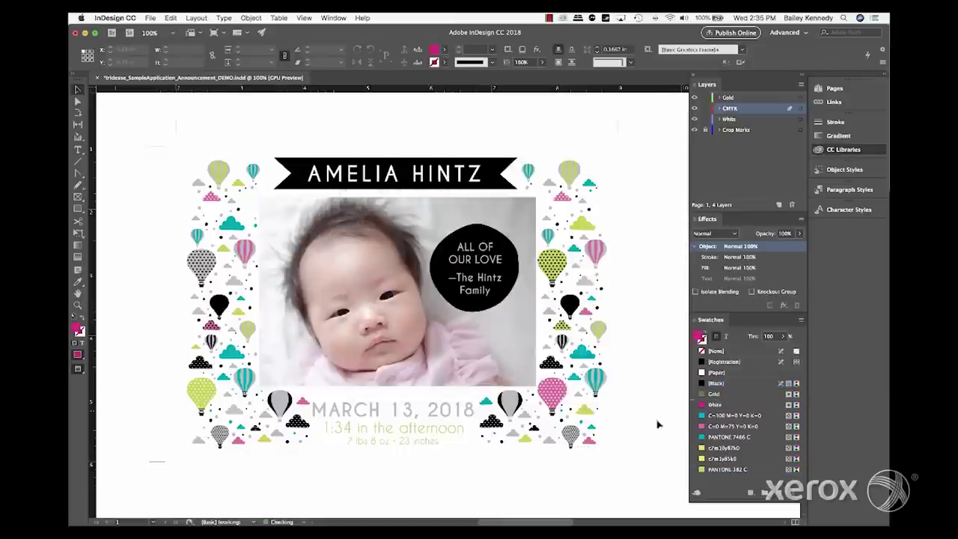
{"action": "left_click", "coordinate": [404, 409]}
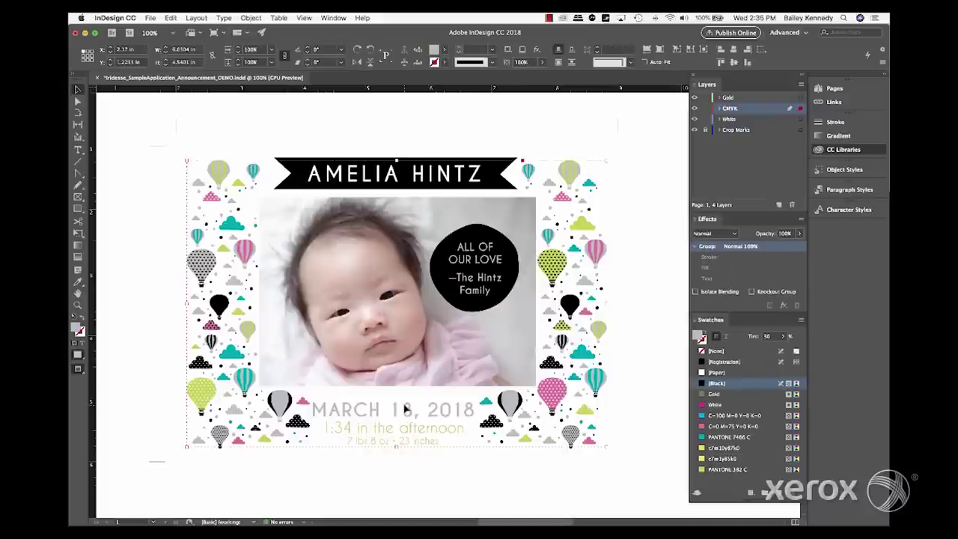
Step: Put a copy of the artwork on the White layer filled with the White spot at 100% tint
{"action": "left_click", "coordinate": [740, 120]}
{"action": "key", "text": "super+z"}
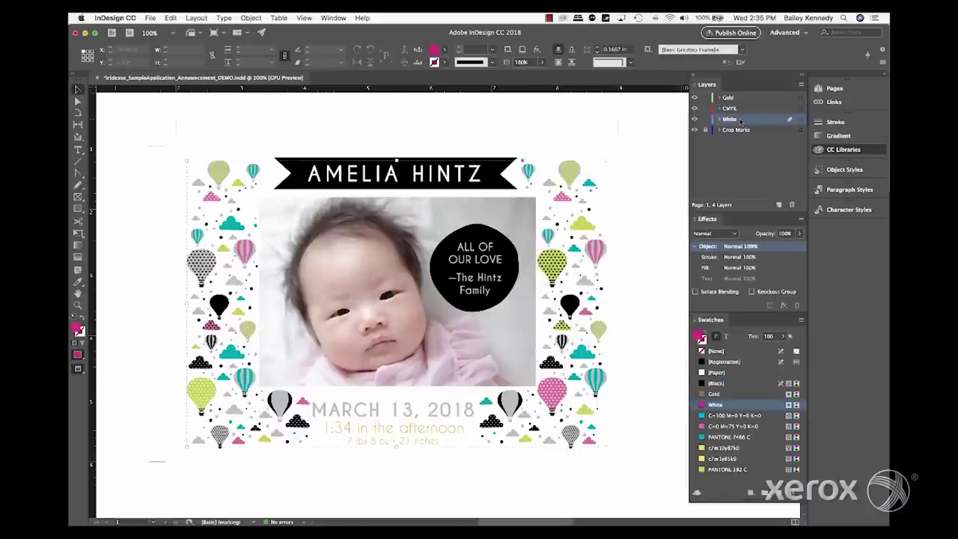
{"action": "left_click", "coordinate": [719, 405]}
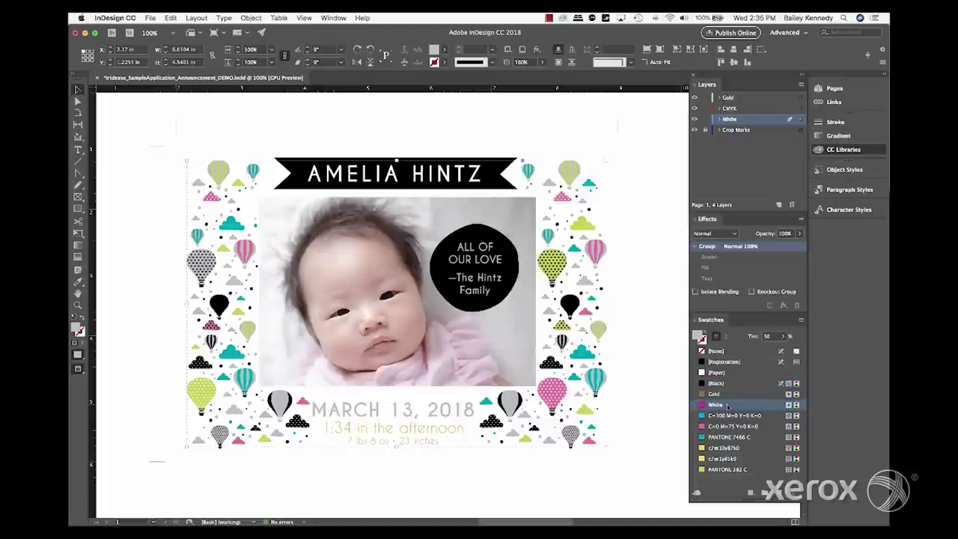
{"action": "left_click", "coordinate": [783, 336]}
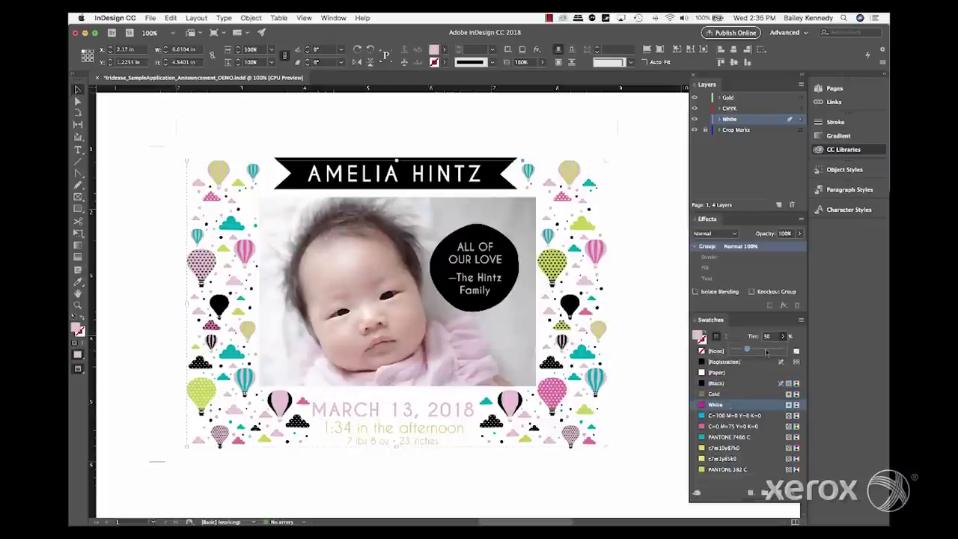
{"action": "left_click_drag", "start_coordinate": [766, 352], "coordinate": [805, 352]}
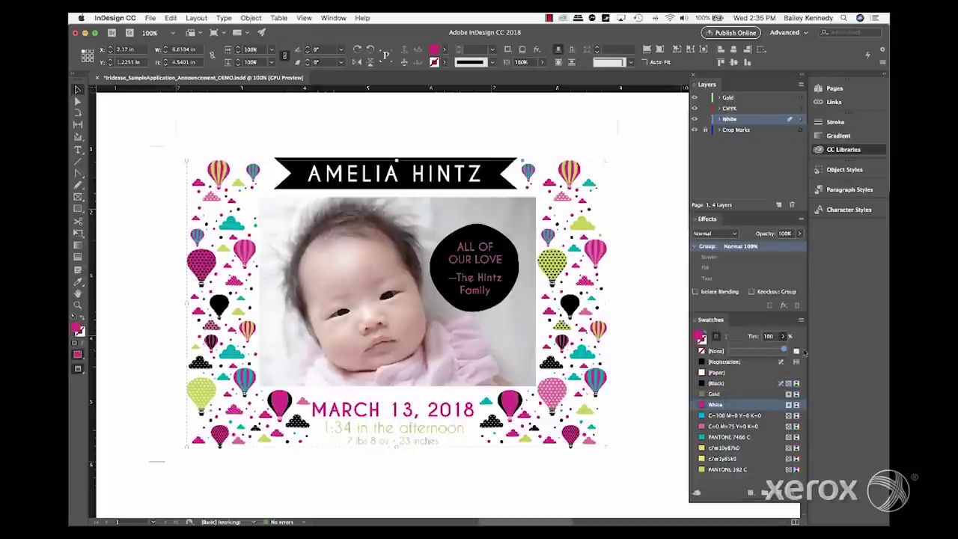
Step: Set the CMYK artwork to Multiply and cut the black name banner and message circle
{"action": "left_click", "coordinate": [469, 376]}
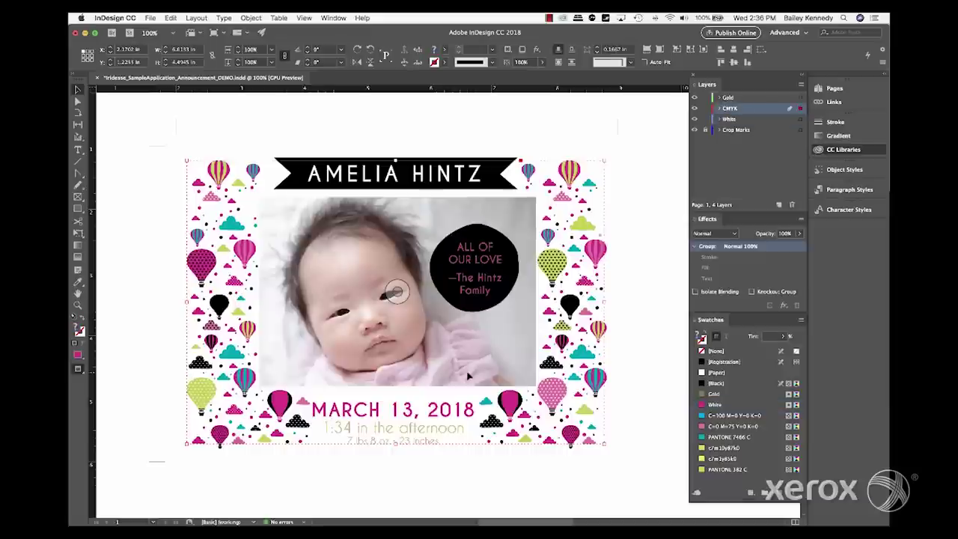
{"action": "left_click", "coordinate": [714, 234]}
{"action": "left_click", "coordinate": [709, 257]}
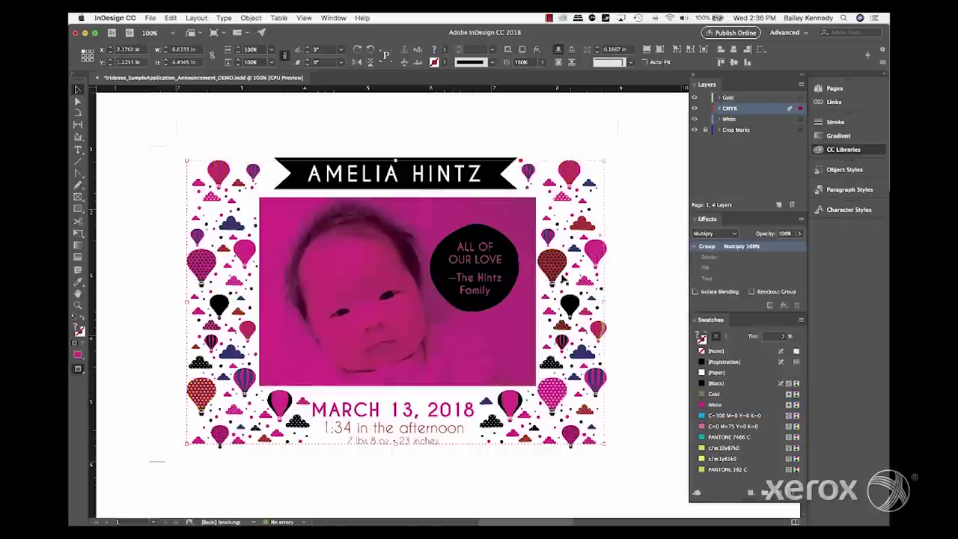
{"action": "left_click", "coordinate": [483, 184]}
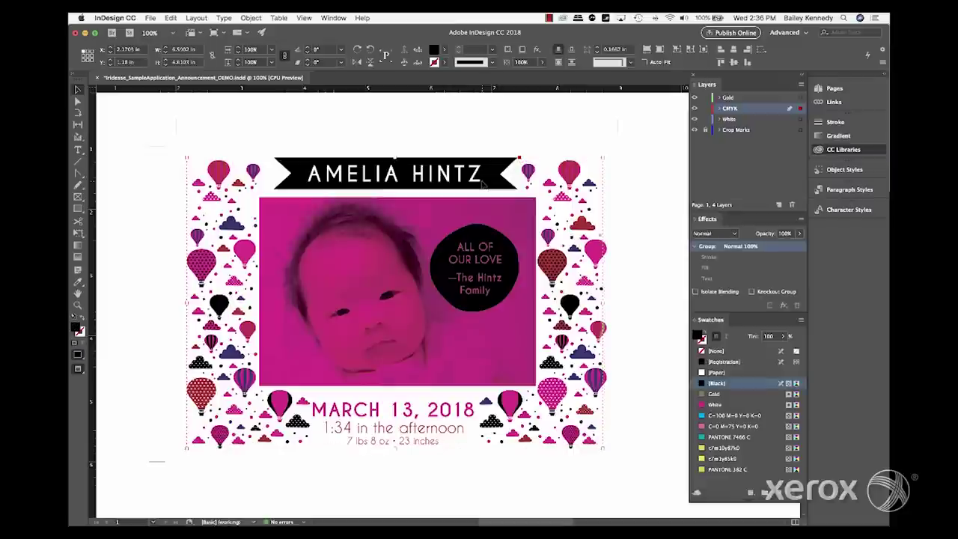
{"action": "left_click", "coordinate": [482, 185]}
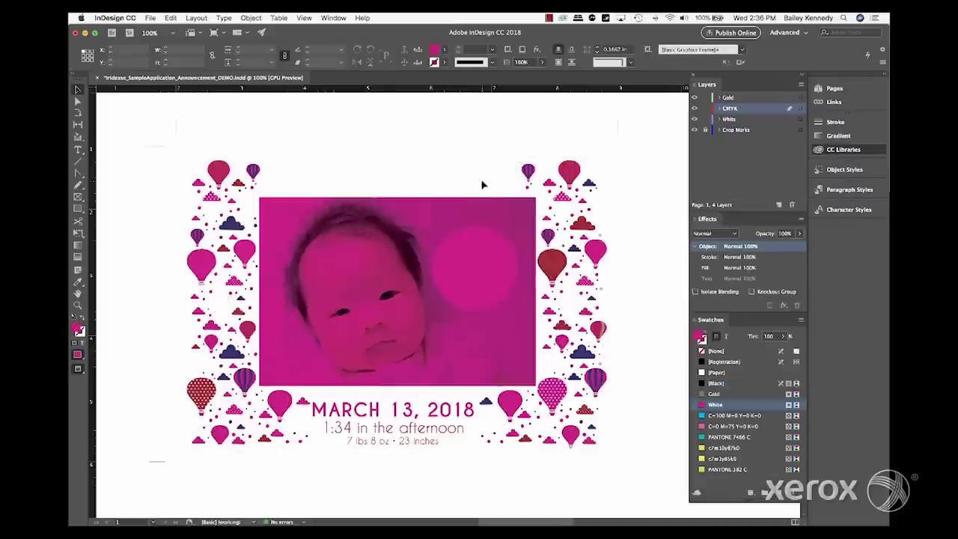
Step: Paste the banner and circle in place on the Gold layer and fill them with the Gold swatch
{"action": "left_click", "coordinate": [762, 98]}
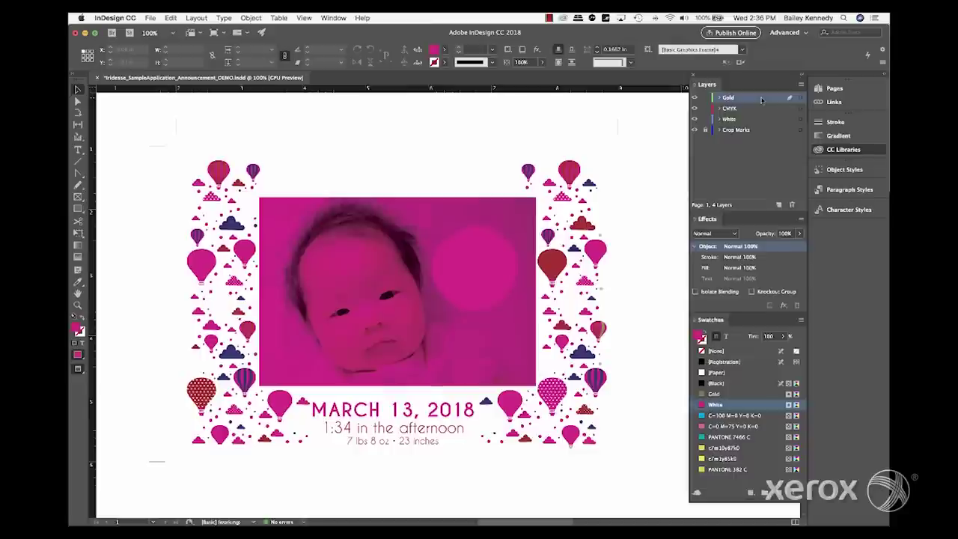
{"action": "key", "text": "super+alt+shift+v"}
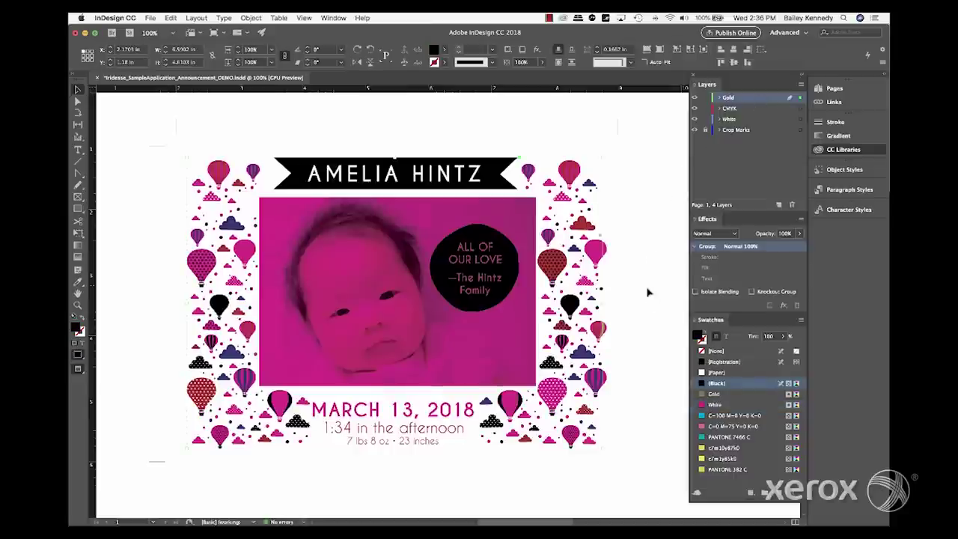
{"action": "left_click", "coordinate": [732, 397]}
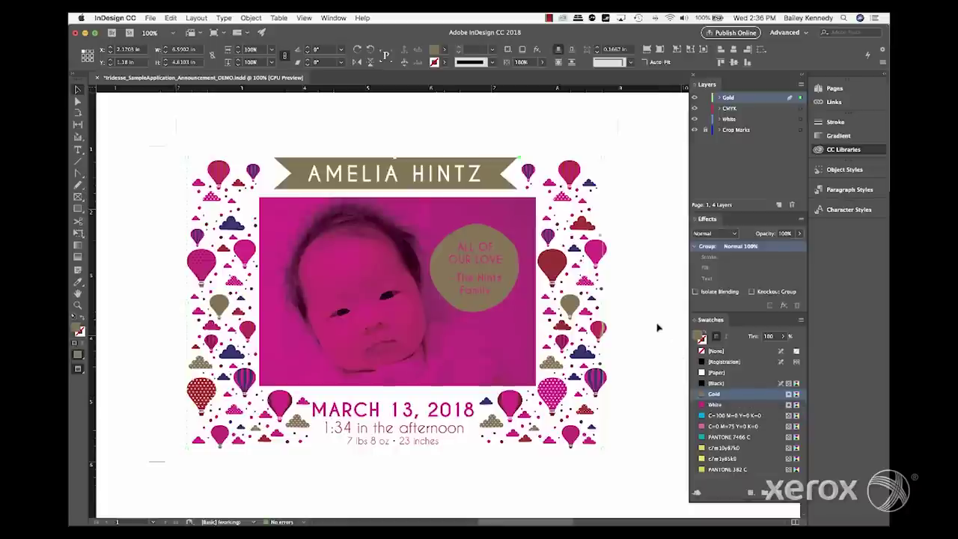
{"action": "left_click", "coordinate": [694, 119]}
{"action": "left_click", "coordinate": [694, 97]}
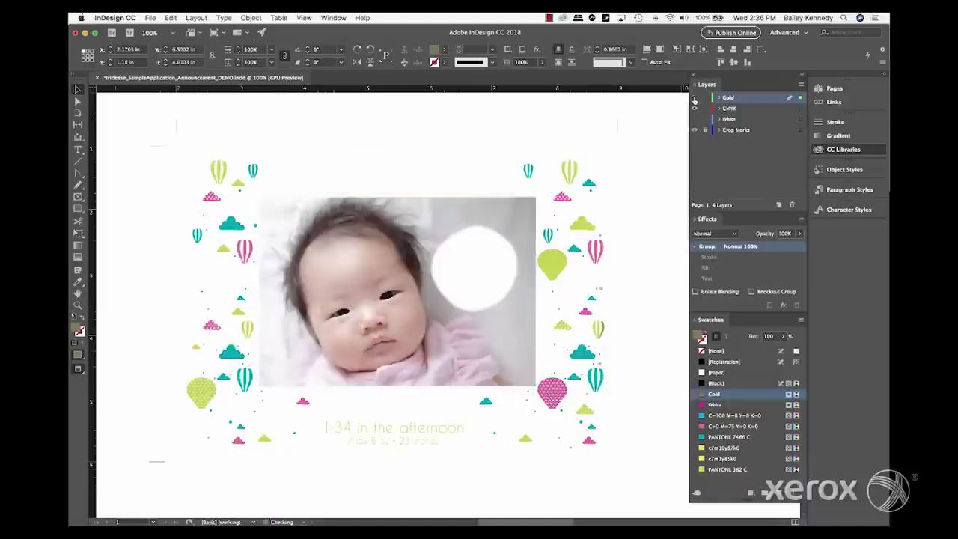
{"action": "left_click", "coordinate": [694, 108]}
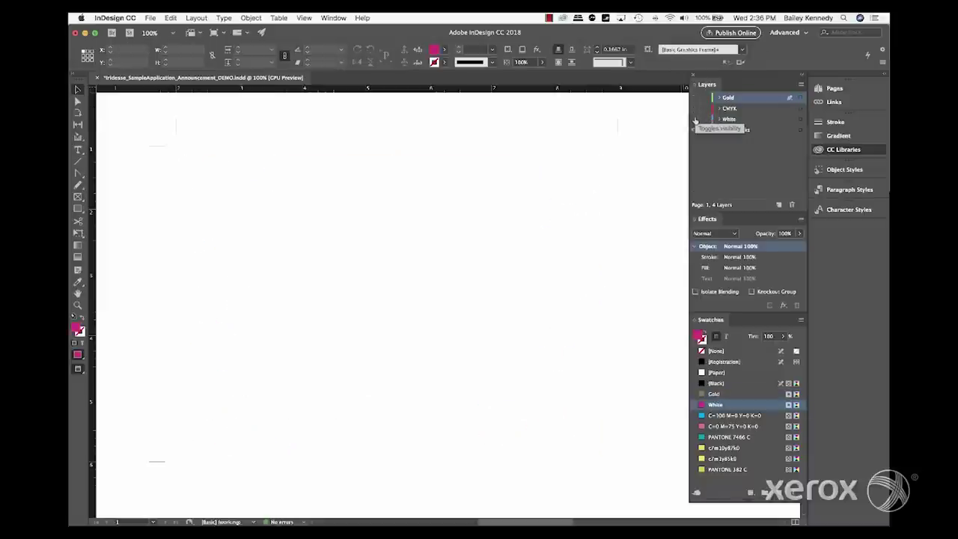
{"action": "left_click", "coordinate": [694, 119]}
{"action": "left_click", "coordinate": [695, 118]}
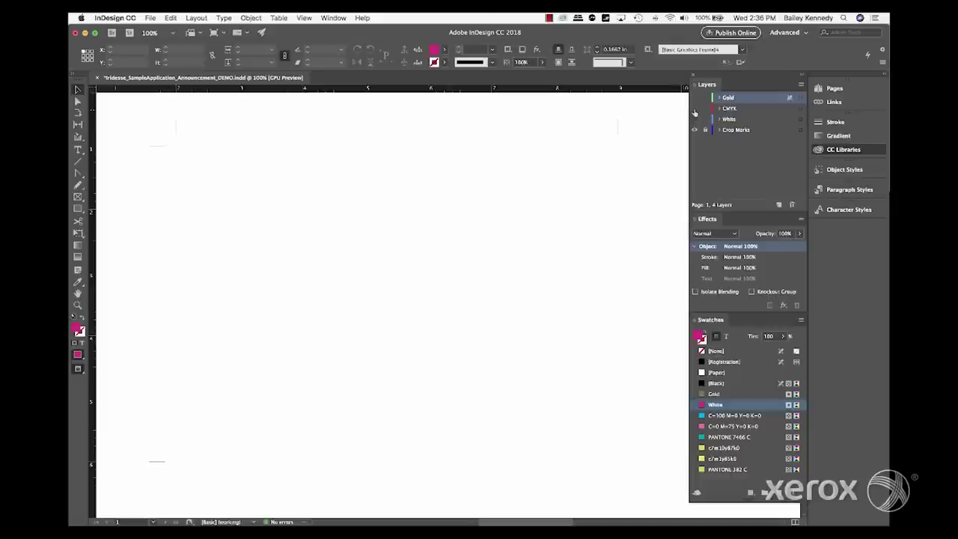
{"action": "left_click", "coordinate": [694, 109]}
{"action": "left_click", "coordinate": [694, 109]}
{"action": "left_click", "coordinate": [694, 98]}
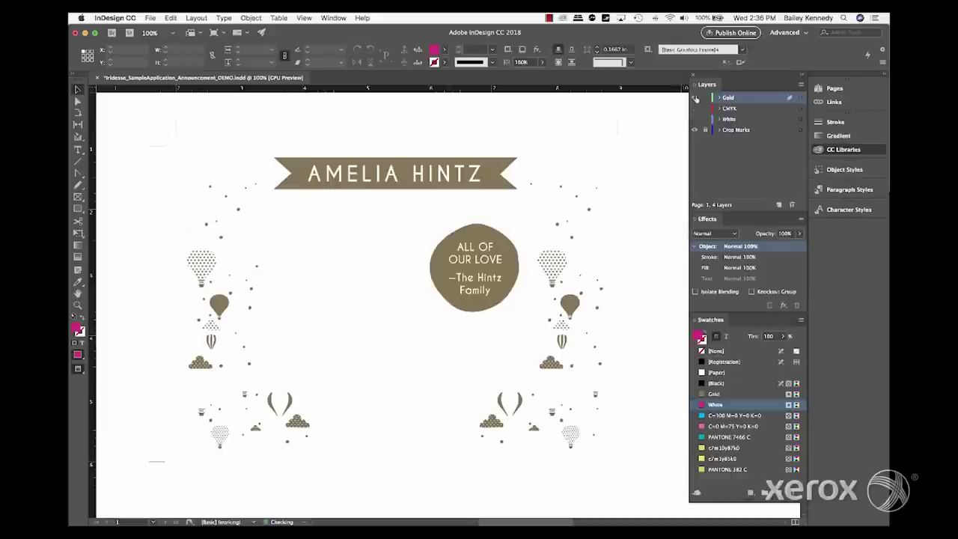
{"action": "left_click", "coordinate": [694, 109]}
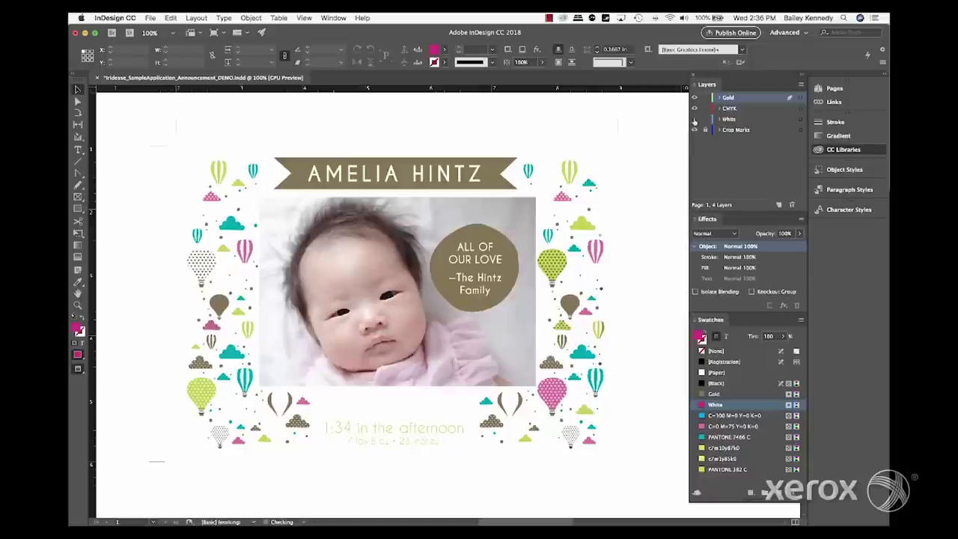
{"action": "left_click", "coordinate": [695, 119]}
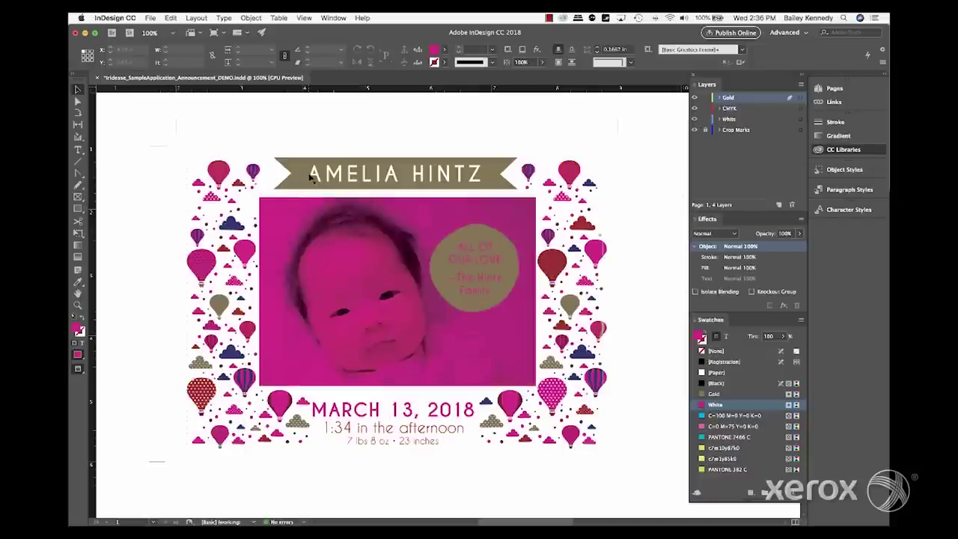
Step: Export a PDF with the [High Quality Print] preset, keeping Visible & Printable Layers
{"action": "left_click", "coordinate": [152, 18]}
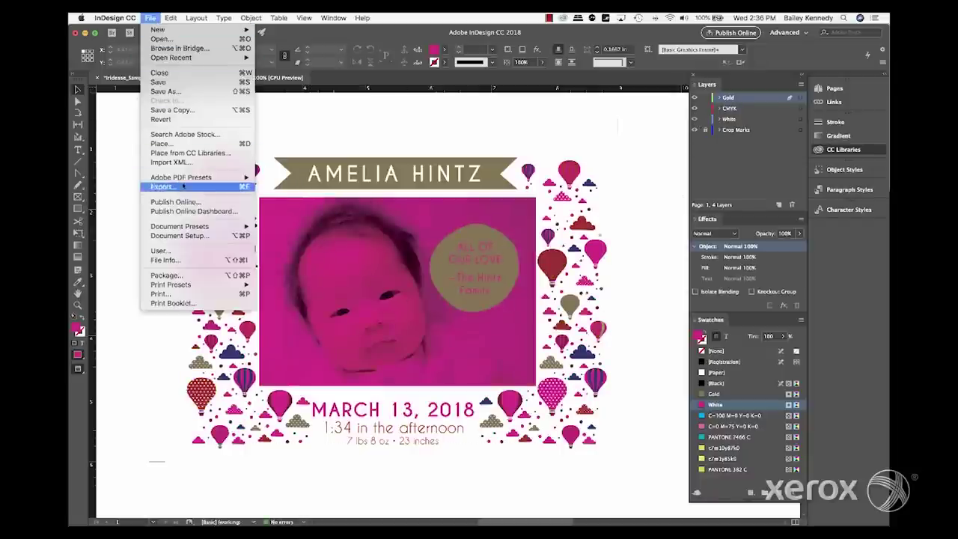
{"action": "mouse_move", "coordinate": [183, 178]}
{"action": "left_click", "coordinate": [301, 192]}
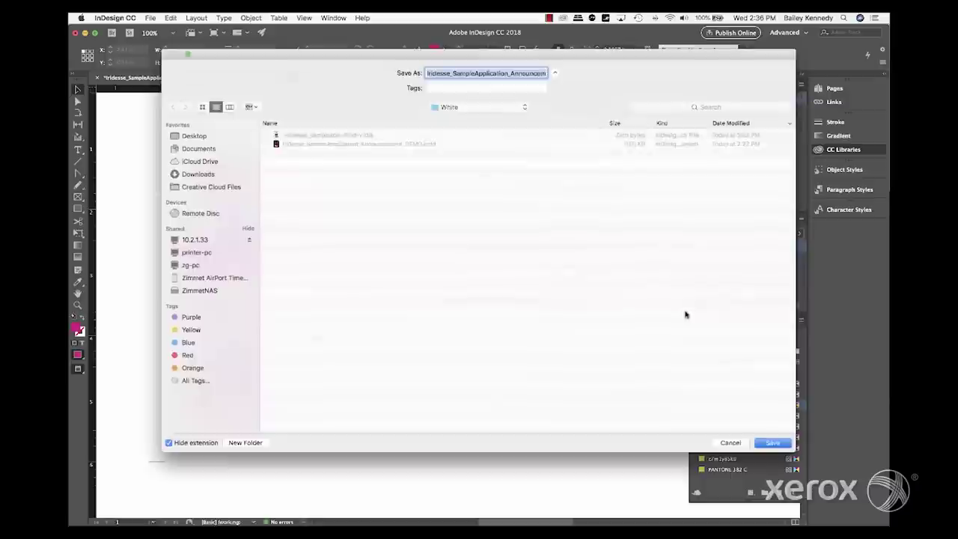
{"action": "left_click", "coordinate": [786, 444]}
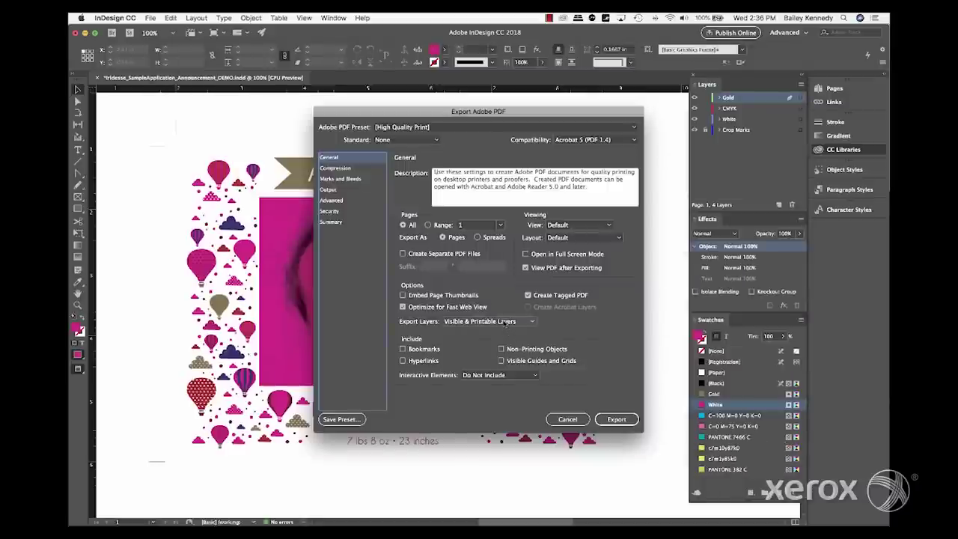
{"action": "left_click", "coordinate": [504, 320]}
{"action": "left_click", "coordinate": [484, 352]}
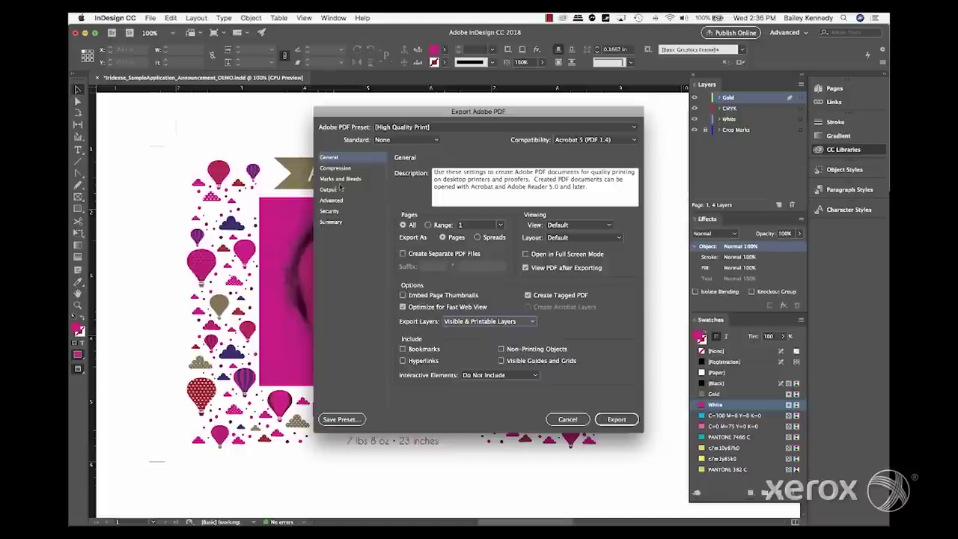
Step: Set Color, Grayscale and Monochrome image compression to Do Not Downsample
{"action": "left_click", "coordinate": [334, 168]}
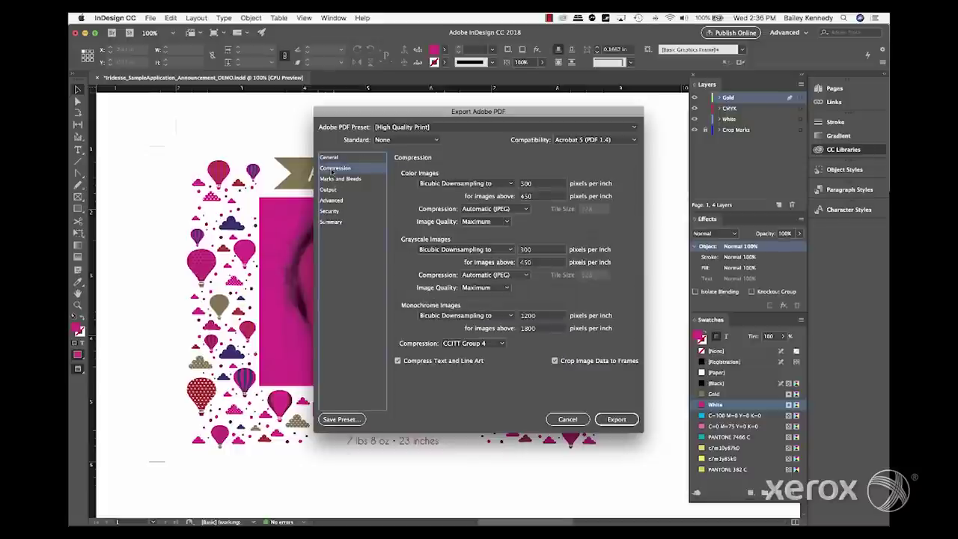
{"action": "left_click", "coordinate": [465, 183]}
{"action": "left_click", "coordinate": [449, 193]}
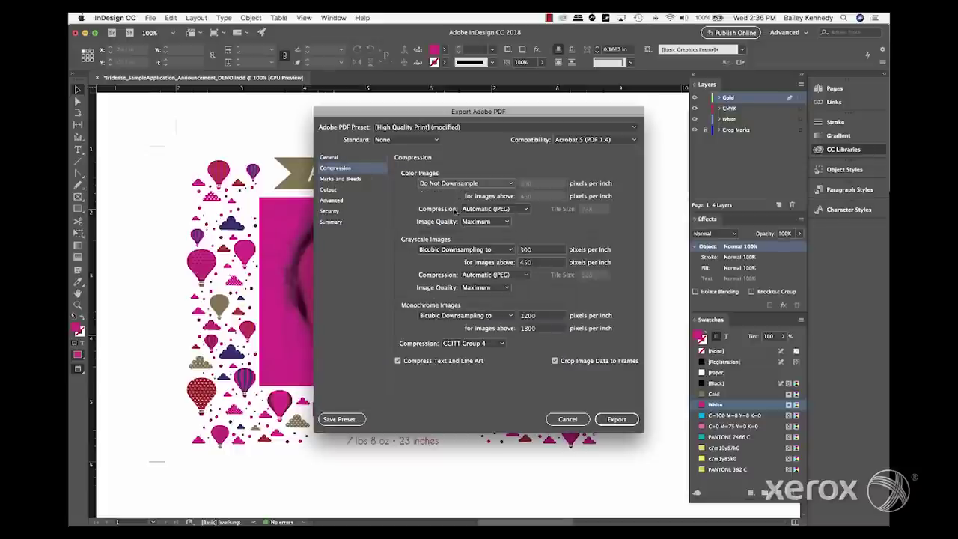
{"action": "left_click", "coordinate": [452, 251]}
{"action": "left_click", "coordinate": [453, 264]}
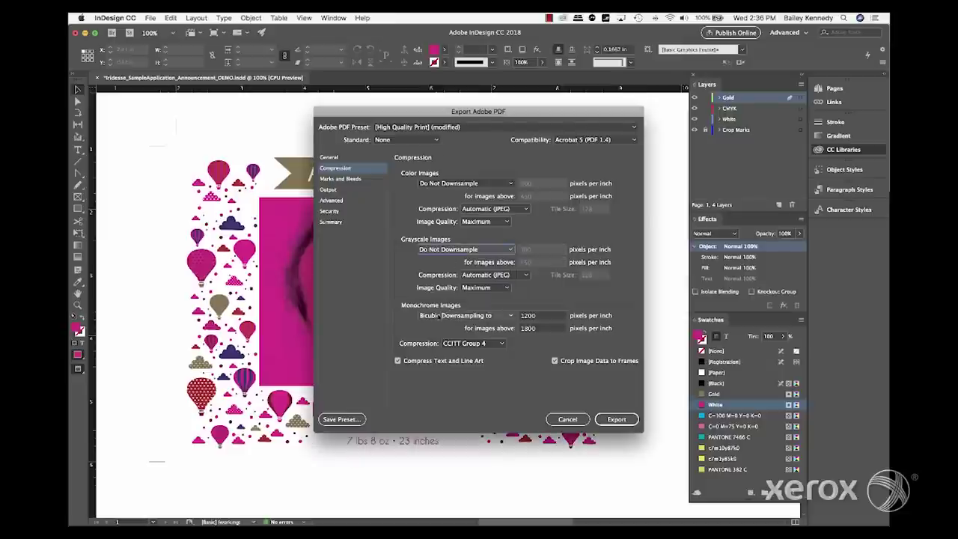
{"action": "left_click", "coordinate": [440, 315]}
{"action": "left_click", "coordinate": [441, 325]}
Step: Choose Include All RGB and Tagged Source CMYK Profiles in the Output settings
{"action": "left_click", "coordinate": [344, 190]}
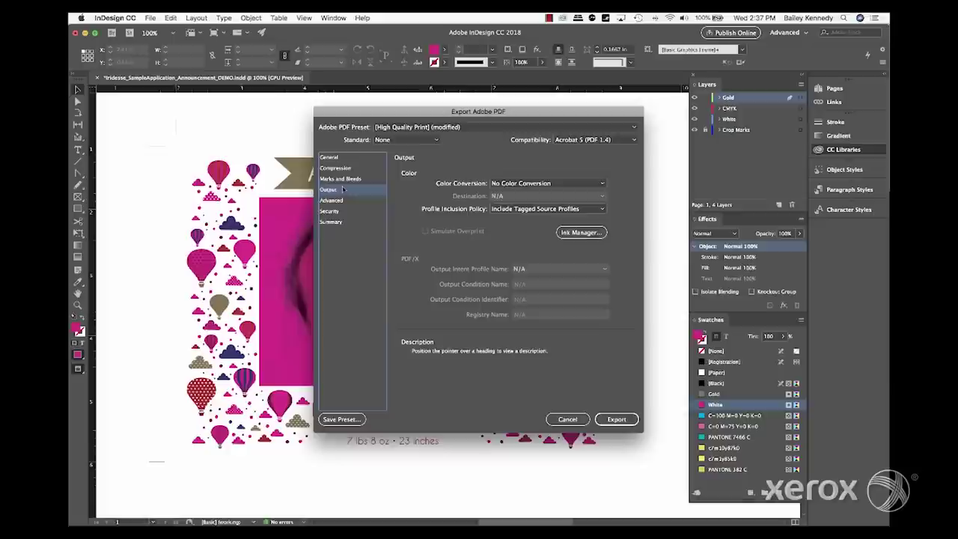
{"action": "left_click", "coordinate": [546, 208]}
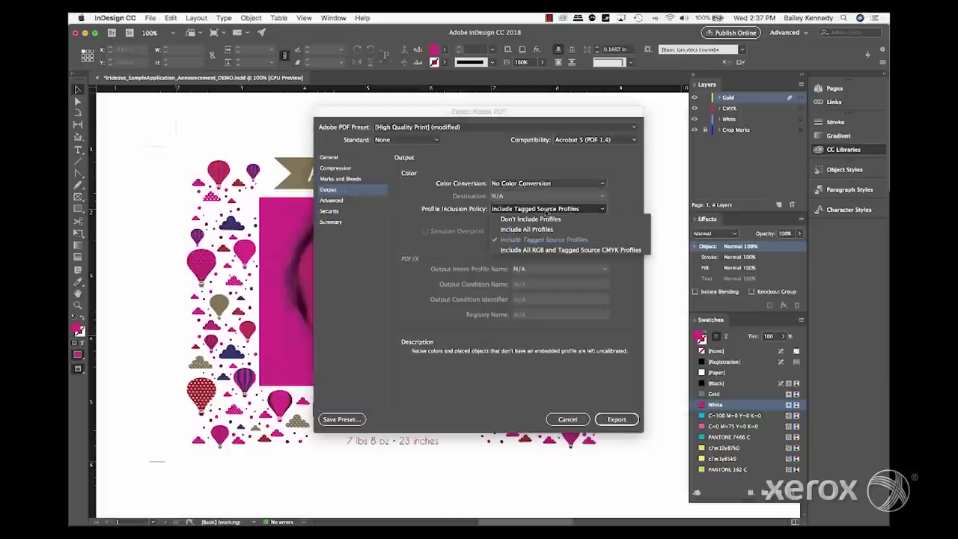
{"action": "left_click", "coordinate": [569, 249]}
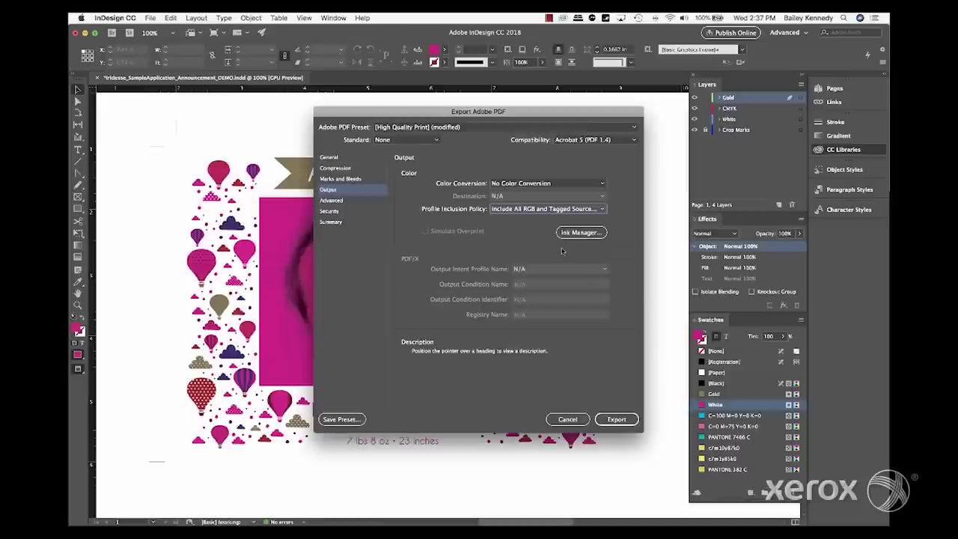
{"action": "left_click", "coordinate": [332, 200]}
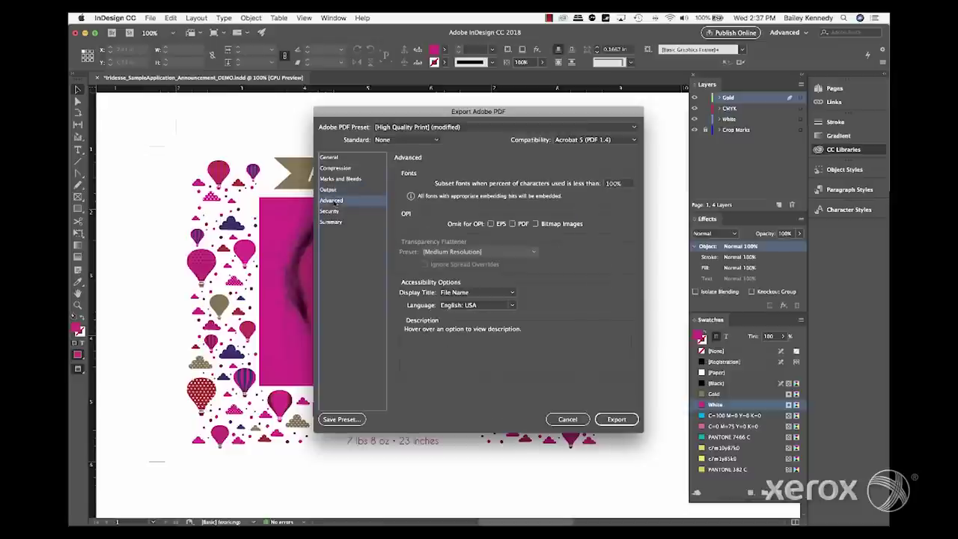
{"action": "left_click", "coordinate": [621, 184]}
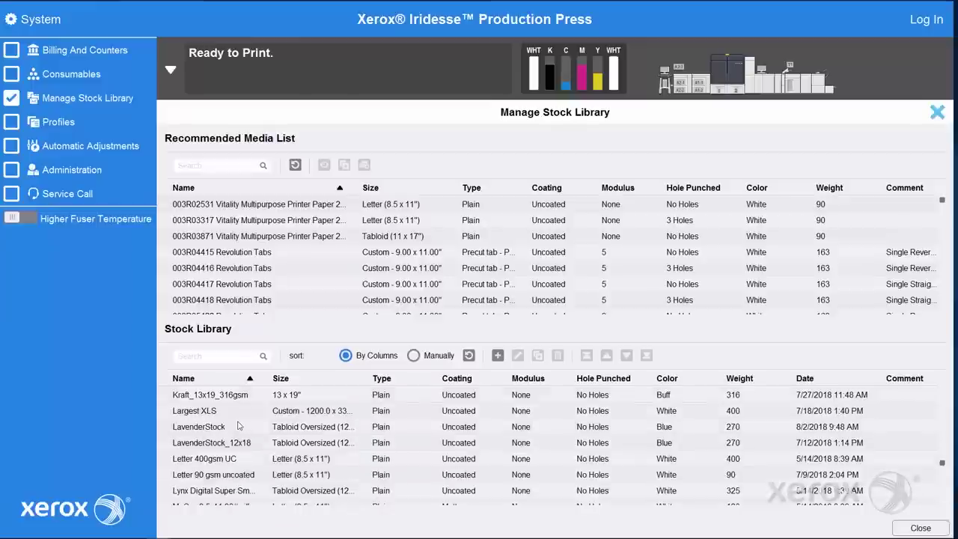
Step: Edit the LavenderStock paper stock and open its Advanced Setup
{"action": "left_click", "coordinate": [241, 428]}
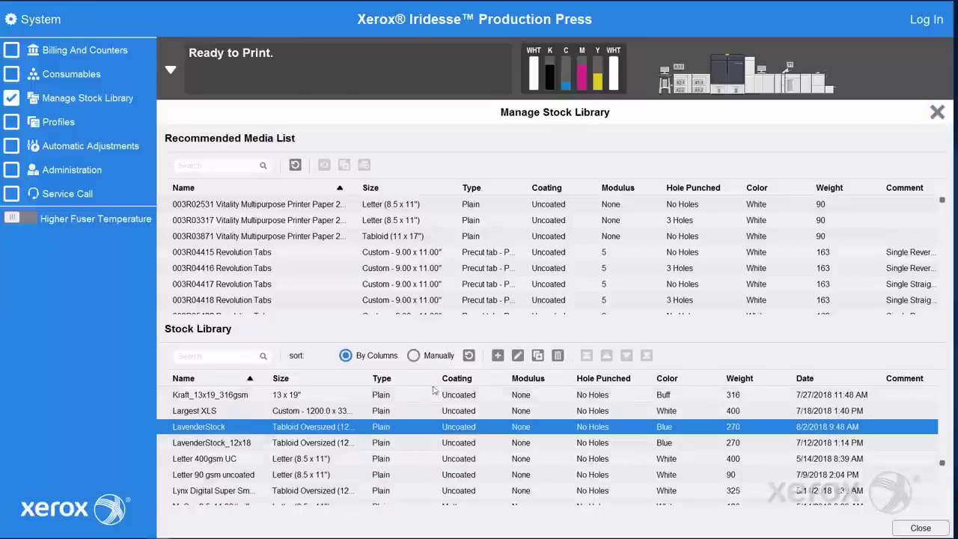
{"action": "left_click", "coordinate": [517, 356]}
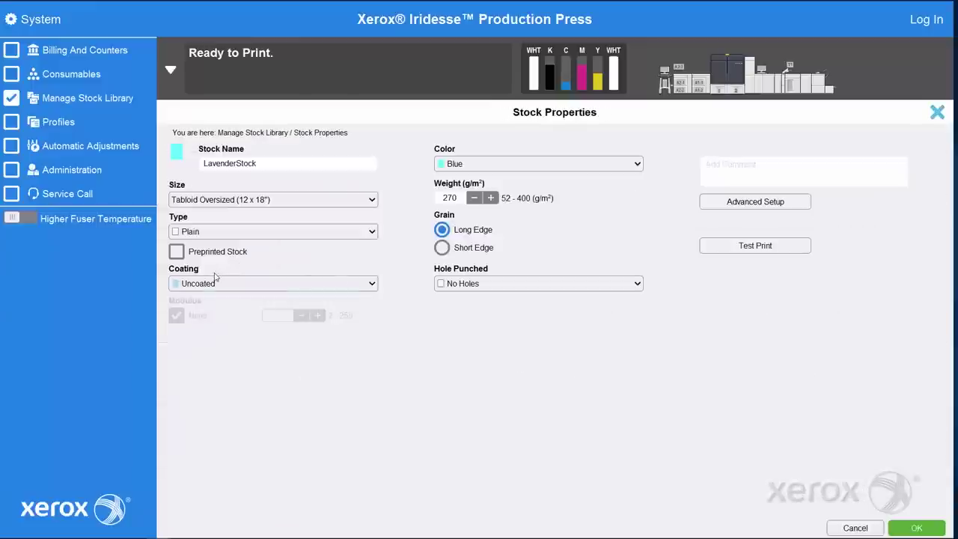
{"action": "left_click", "coordinate": [722, 206]}
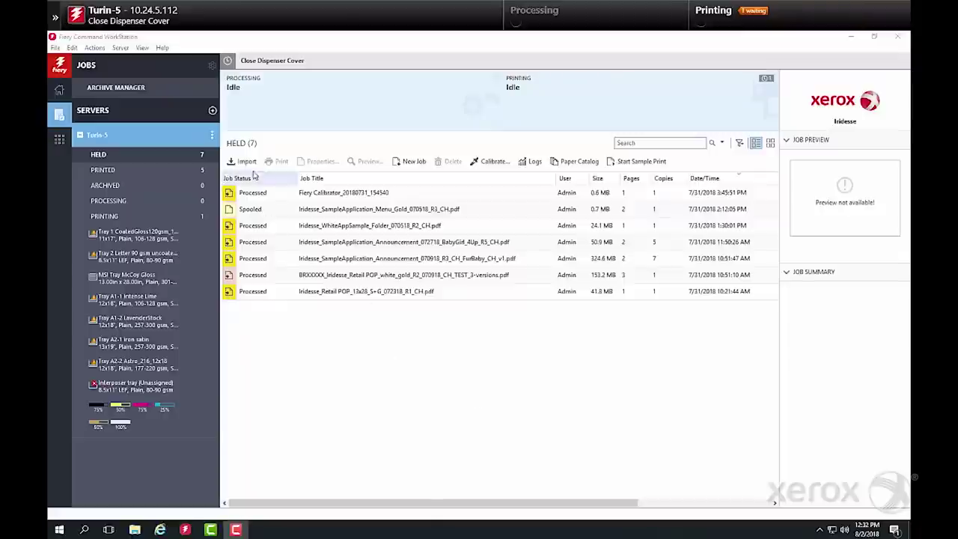
Step: Import the BabyGirl announcement PDF from the Announcements folder as a held job
{"action": "left_click", "coordinate": [246, 161]}
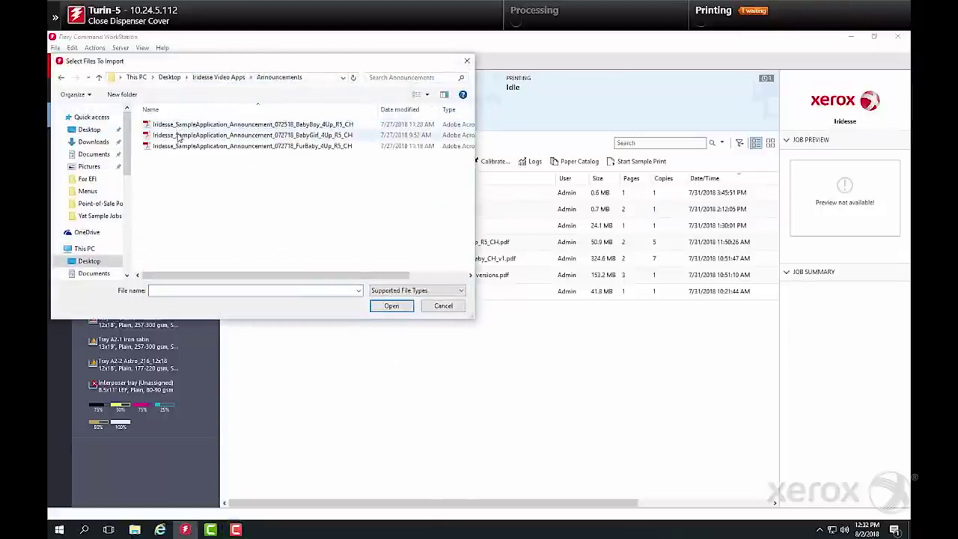
{"action": "left_click", "coordinate": [180, 134]}
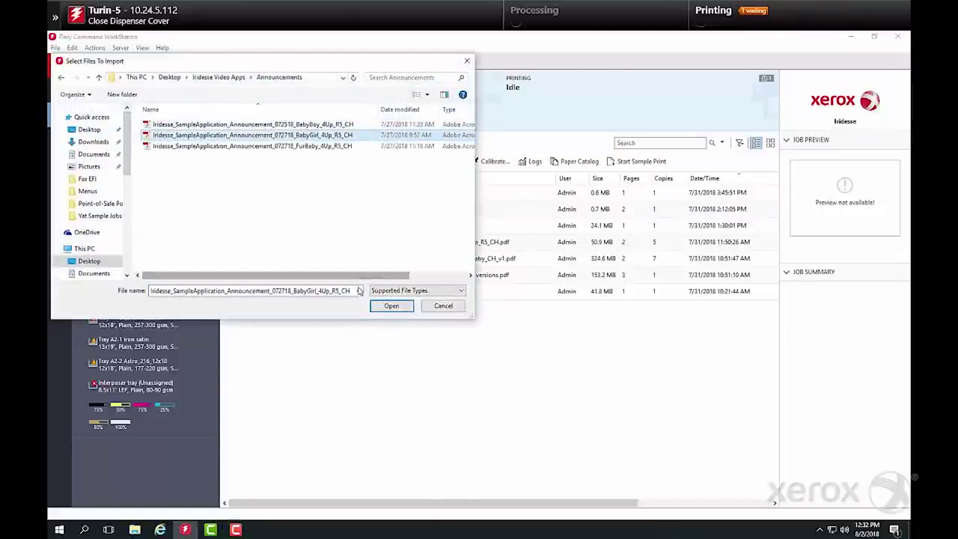
{"action": "left_click", "coordinate": [391, 305]}
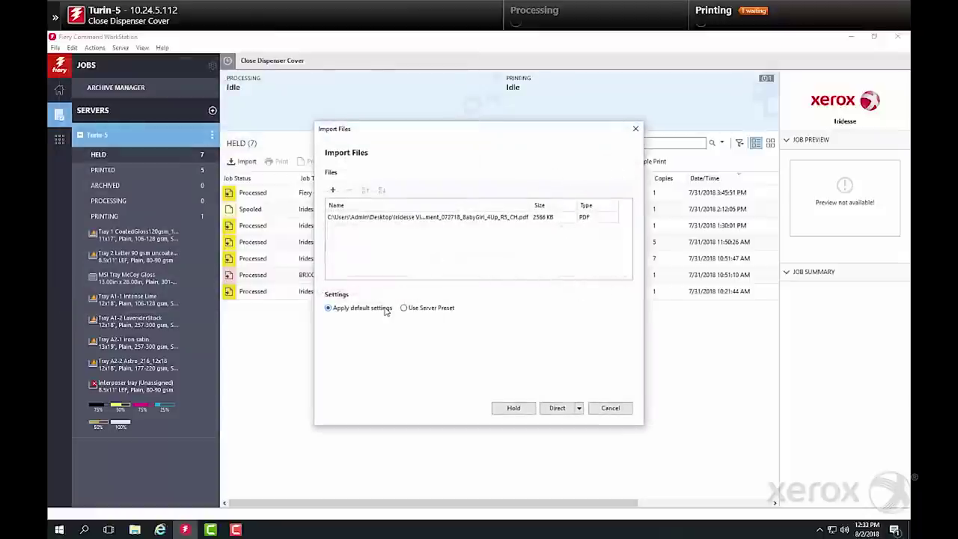
{"action": "left_click", "coordinate": [502, 408]}
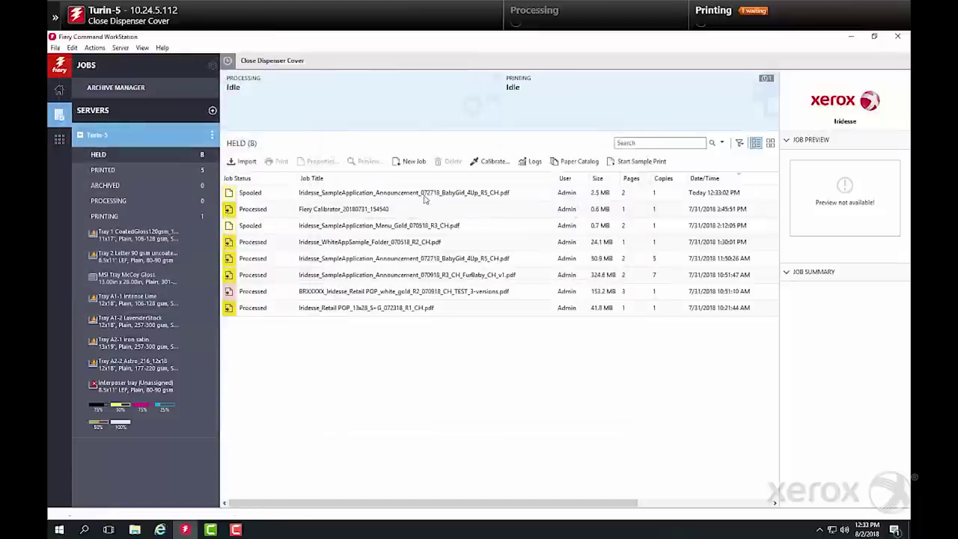
Step: Preflight the BabyGirl job, review its spot colours, and close the 0-error report
{"action": "left_click", "coordinate": [418, 197]}
{"action": "right_click", "coordinate": [418, 197]}
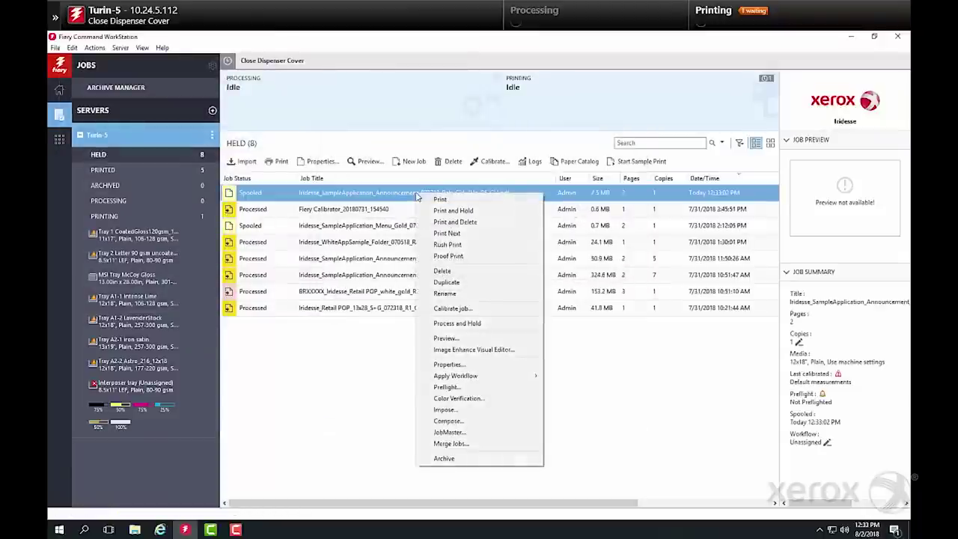
{"action": "left_click", "coordinate": [462, 389]}
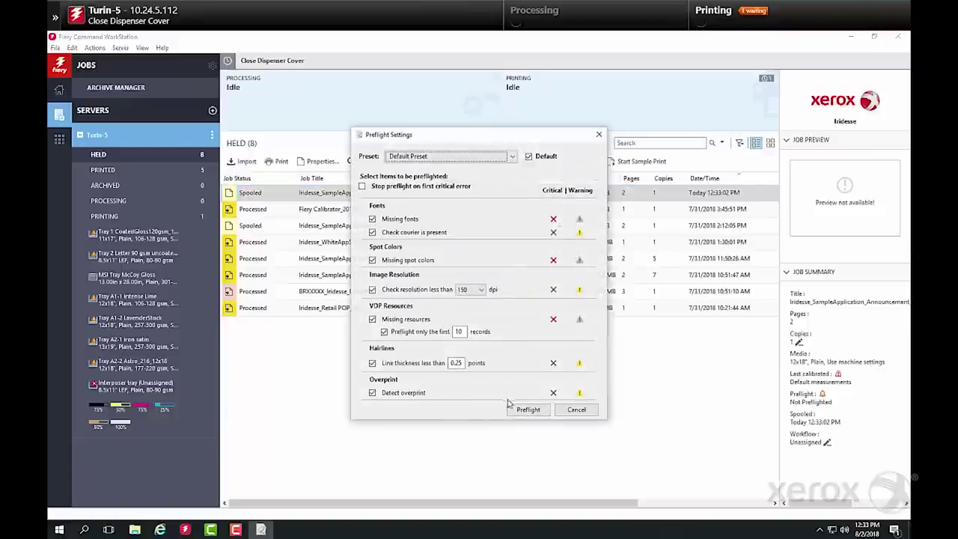
{"action": "left_click", "coordinate": [519, 410]}
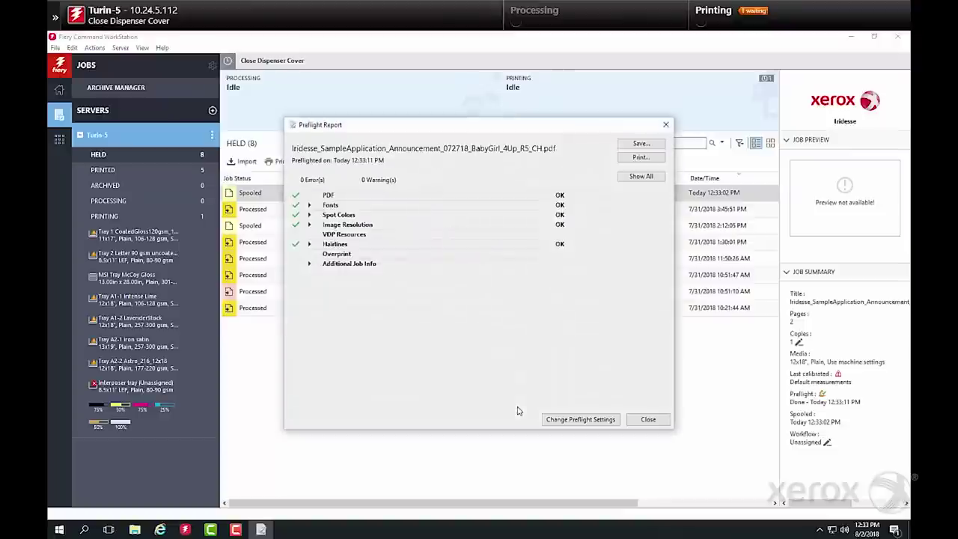
{"action": "left_click", "coordinate": [309, 215]}
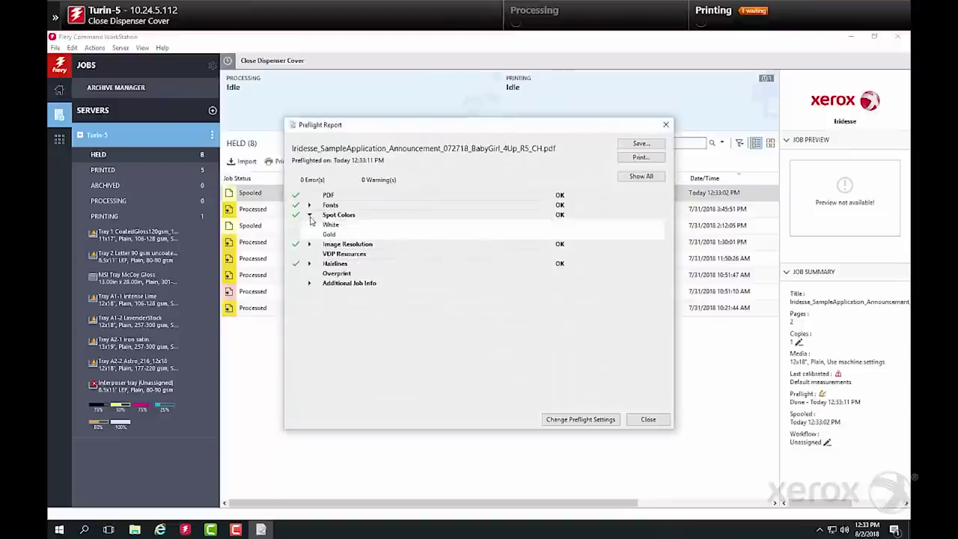
{"action": "left_click", "coordinate": [660, 422]}
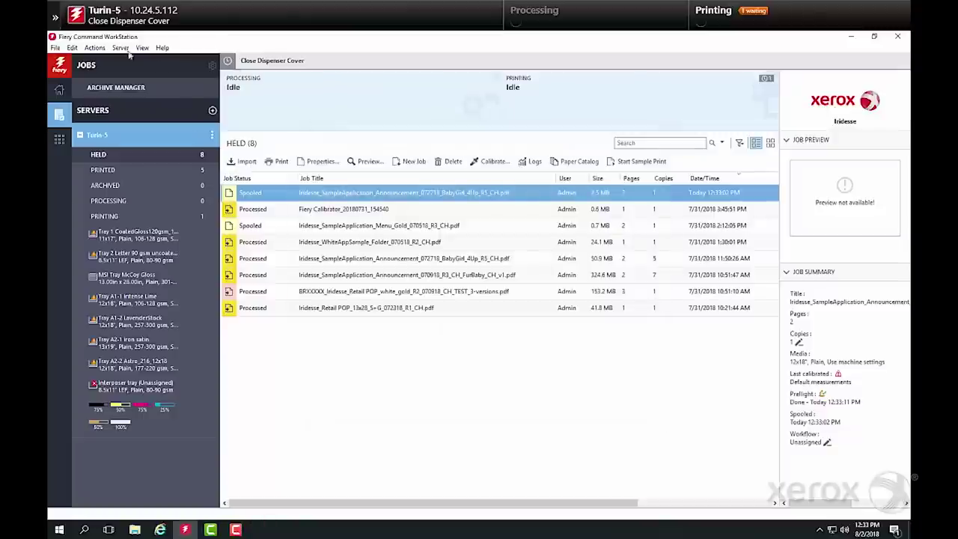
Step: In the job's Specialty Color settings, apply Gold Dry Ink over CMYK and White Dry Ink under CMYK
{"action": "left_click", "coordinate": [124, 50]}
{"action": "left_click", "coordinate": [128, 60]}
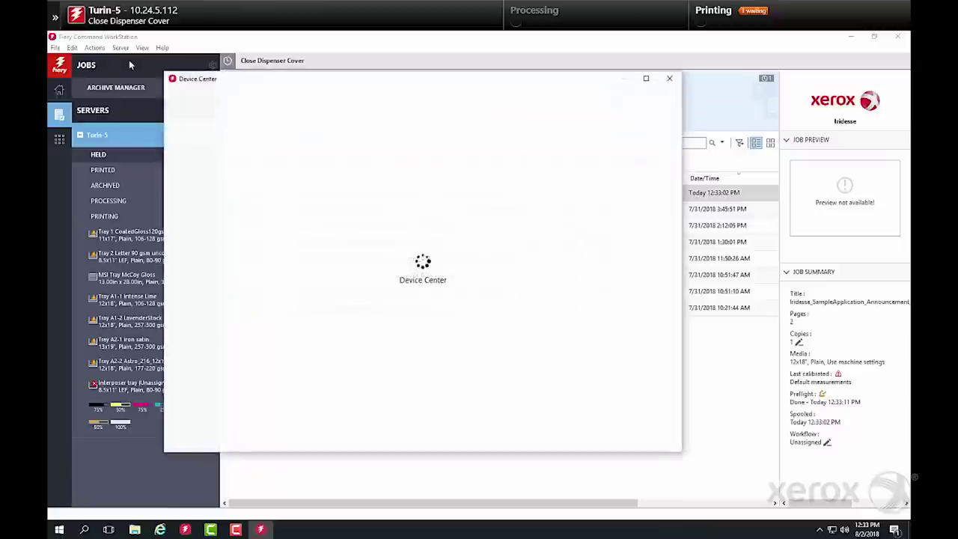
{"action": "left_click", "coordinate": [208, 271]}
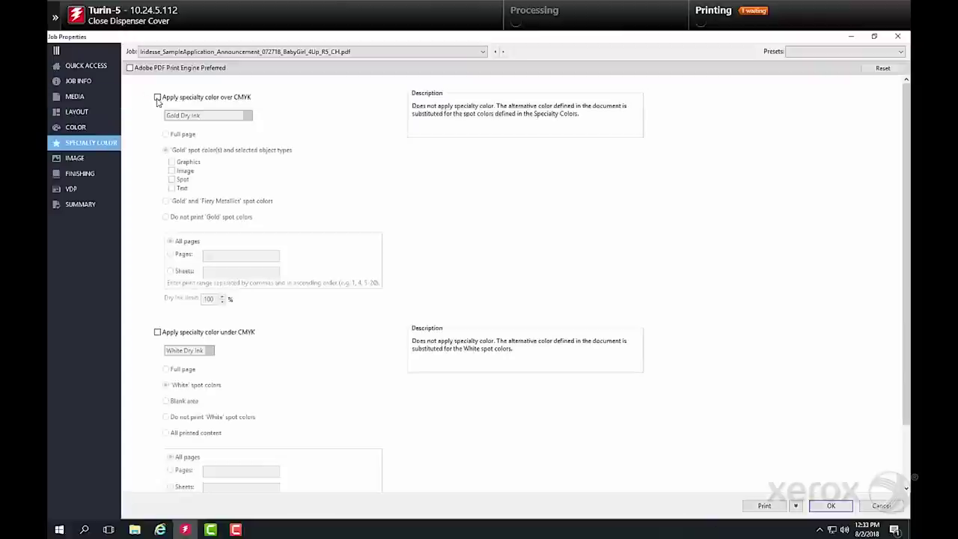
{"action": "left_click", "coordinate": [157, 98]}
{"action": "left_click", "coordinate": [157, 332]}
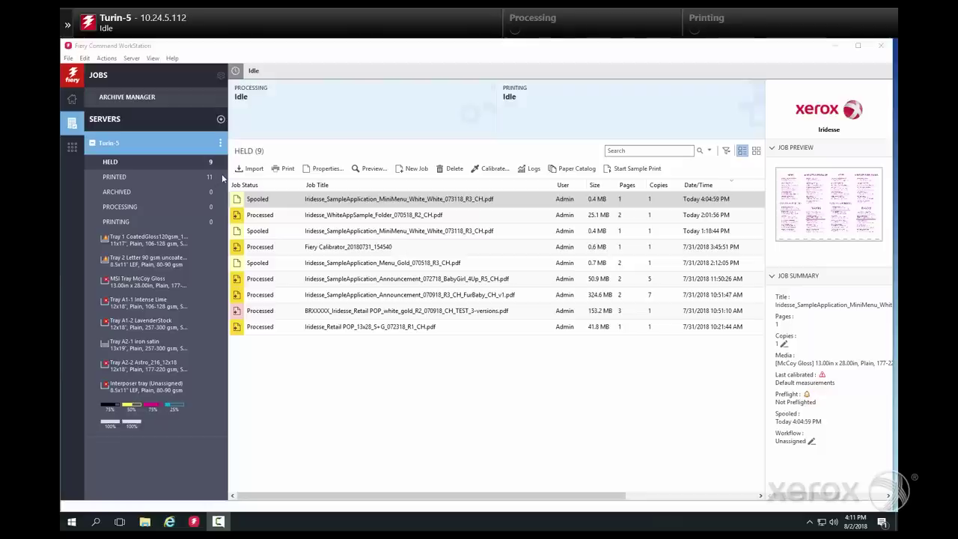
{"action": "left_click", "coordinate": [250, 168]}
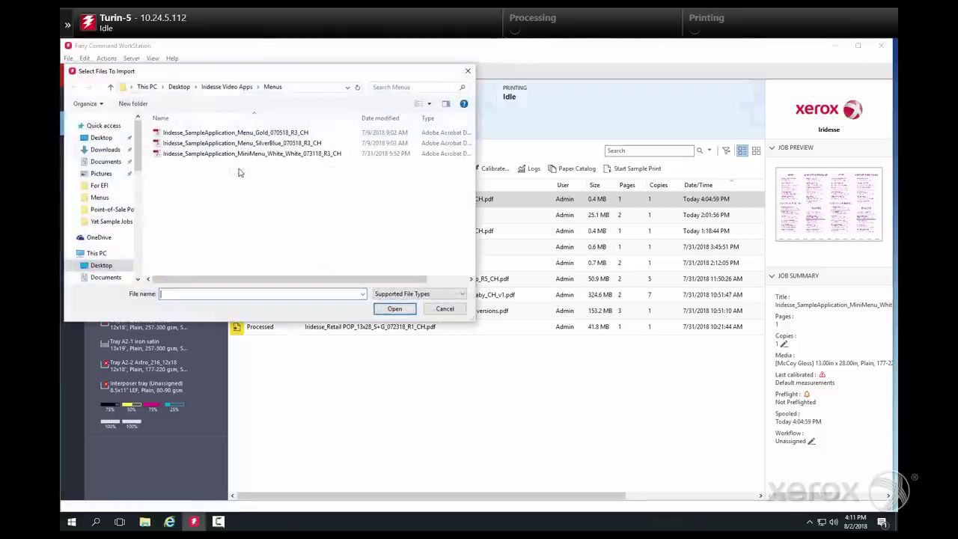
Step: Import the MiniMenu_White PDF into Command WorkStation as a held job
{"action": "left_click", "coordinate": [252, 153]}
{"action": "left_click", "coordinate": [394, 309]}
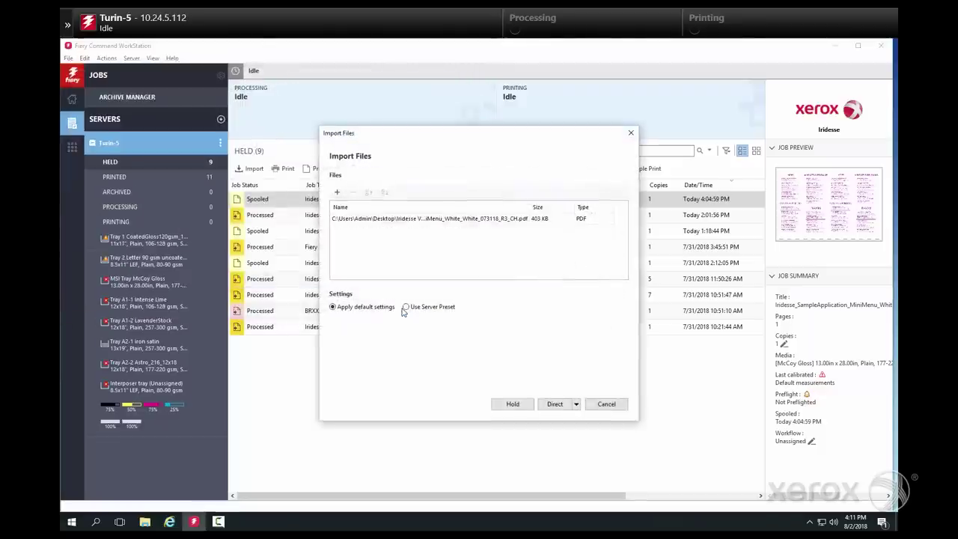
{"action": "left_click", "coordinate": [512, 406]}
Step: Set the job's Specialty Color properties to double-print specialty colour over CMYK, with White Dry Ink under CMYK
{"action": "left_click", "coordinate": [447, 201]}
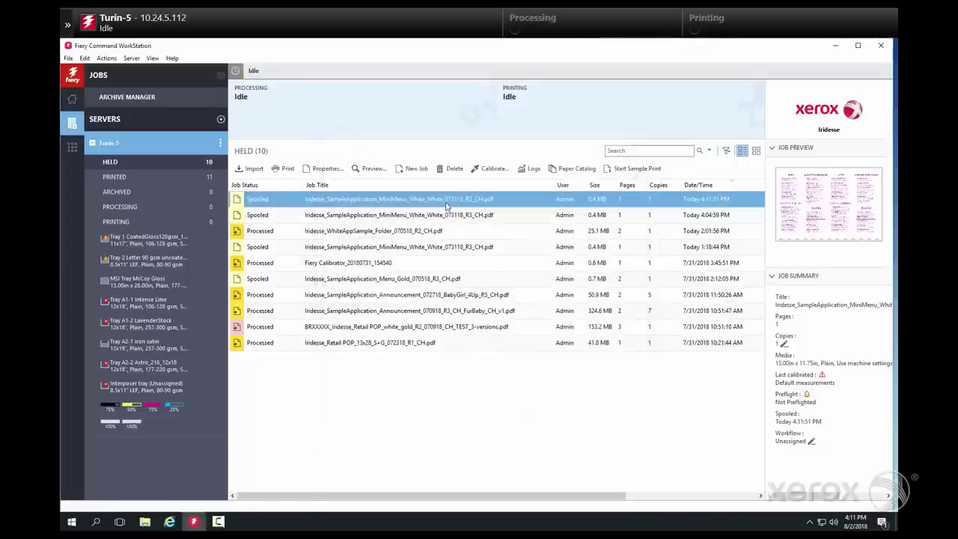
{"action": "right_click", "coordinate": [448, 202]}
{"action": "left_click", "coordinate": [473, 368]}
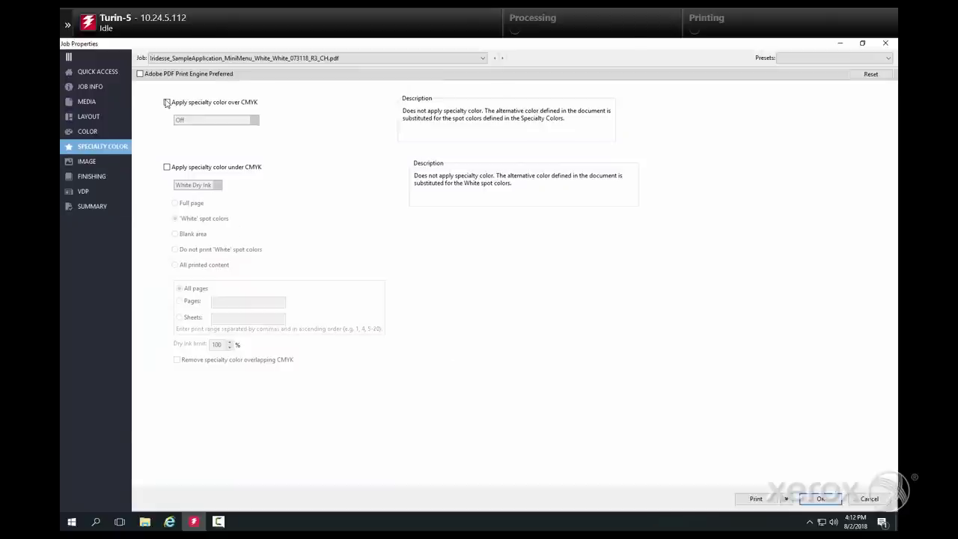
{"action": "left_click", "coordinate": [167, 102]}
{"action": "left_click", "coordinate": [540, 231]}
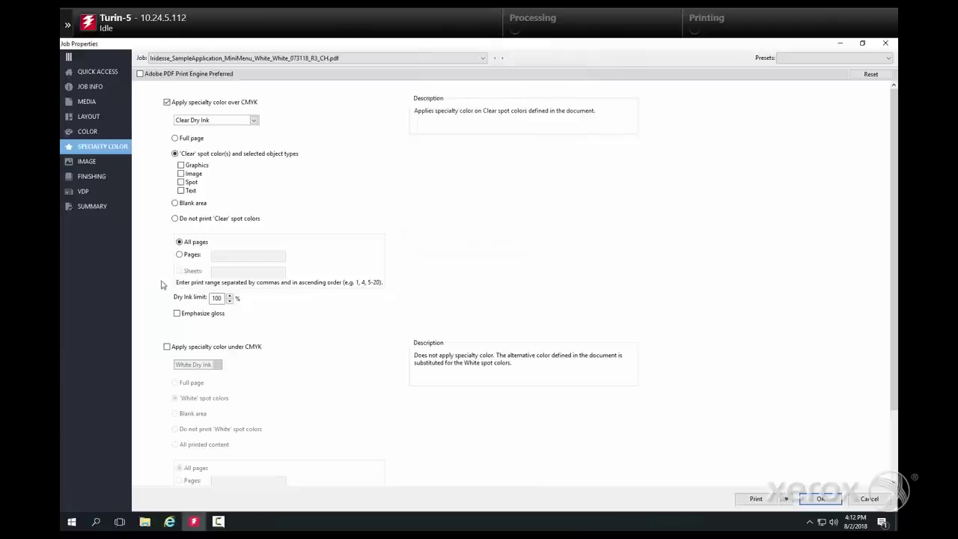
{"action": "left_click", "coordinate": [167, 347]}
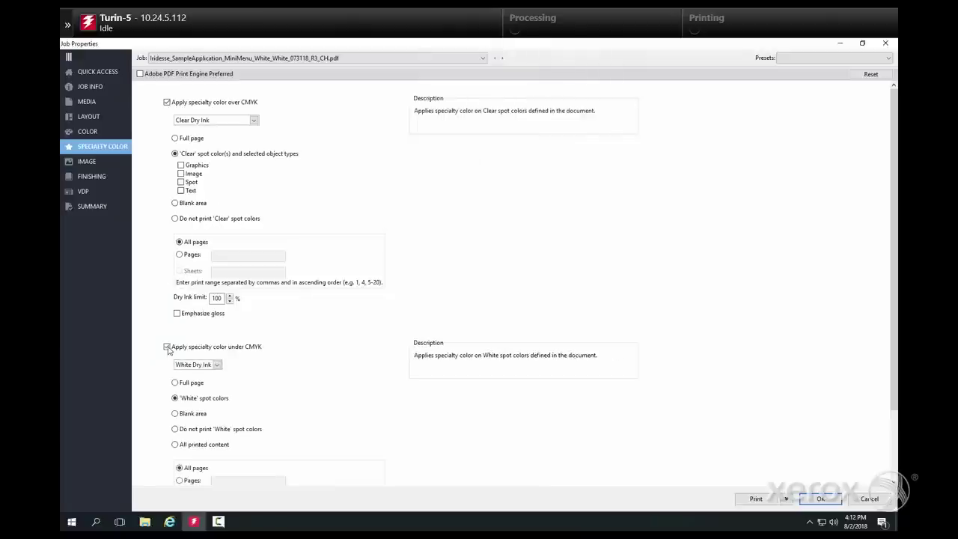
{"action": "left_click", "coordinate": [199, 120]}
{"action": "left_click", "coordinate": [206, 138]}
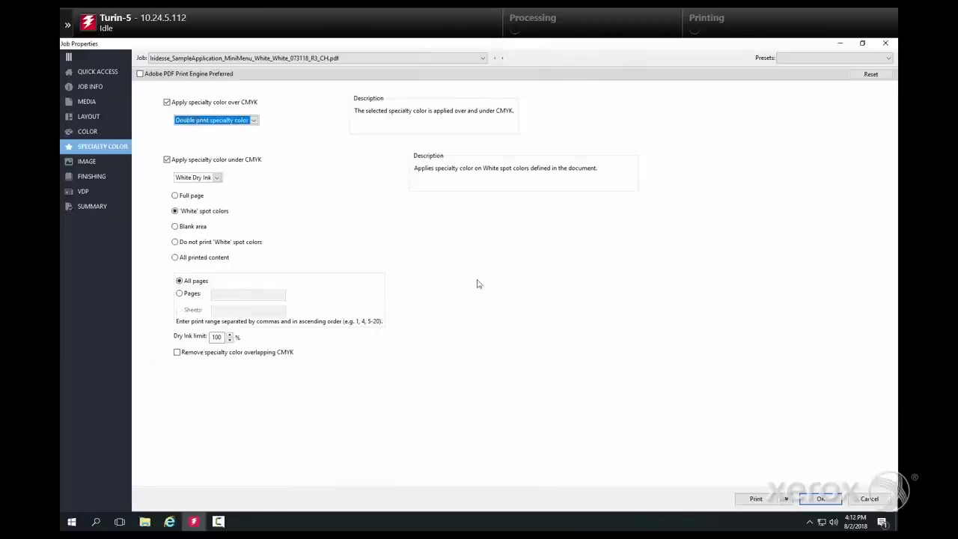